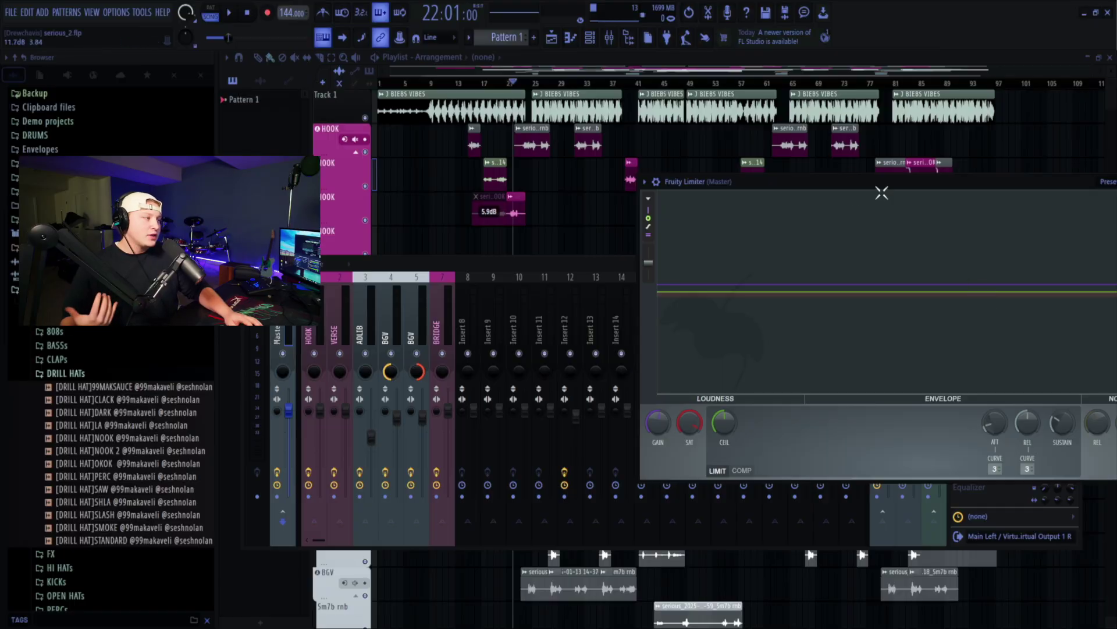
- Move the open Fruity Limiter window aside and inspect the gain of the Master track's second Fruity Limiter
left_click_drag(878, 190, 515, 99)
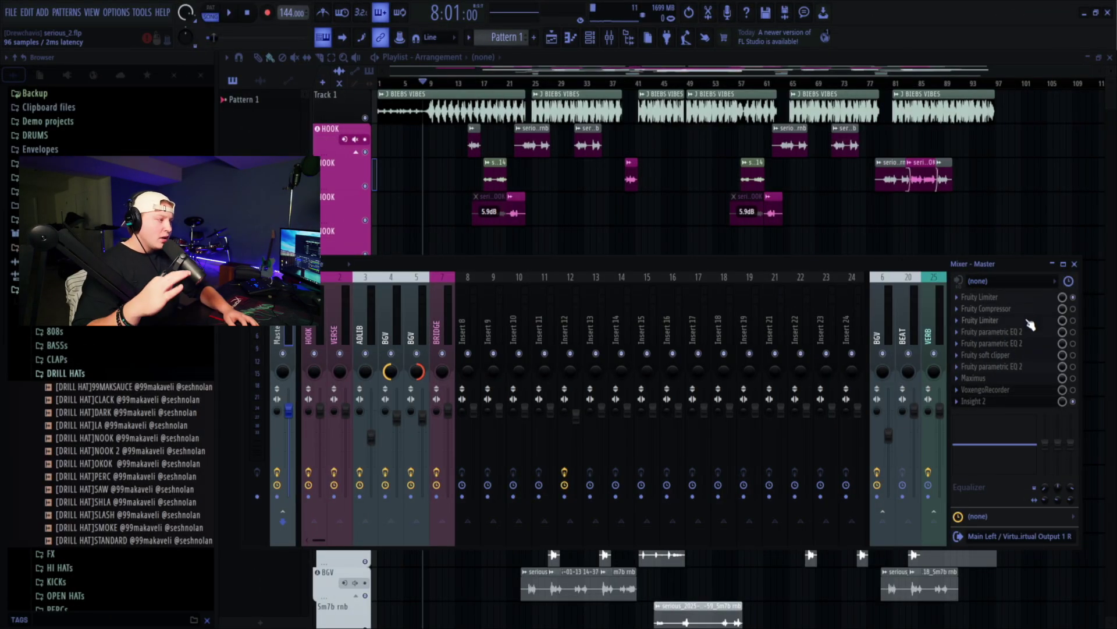
left_click(1029, 321)
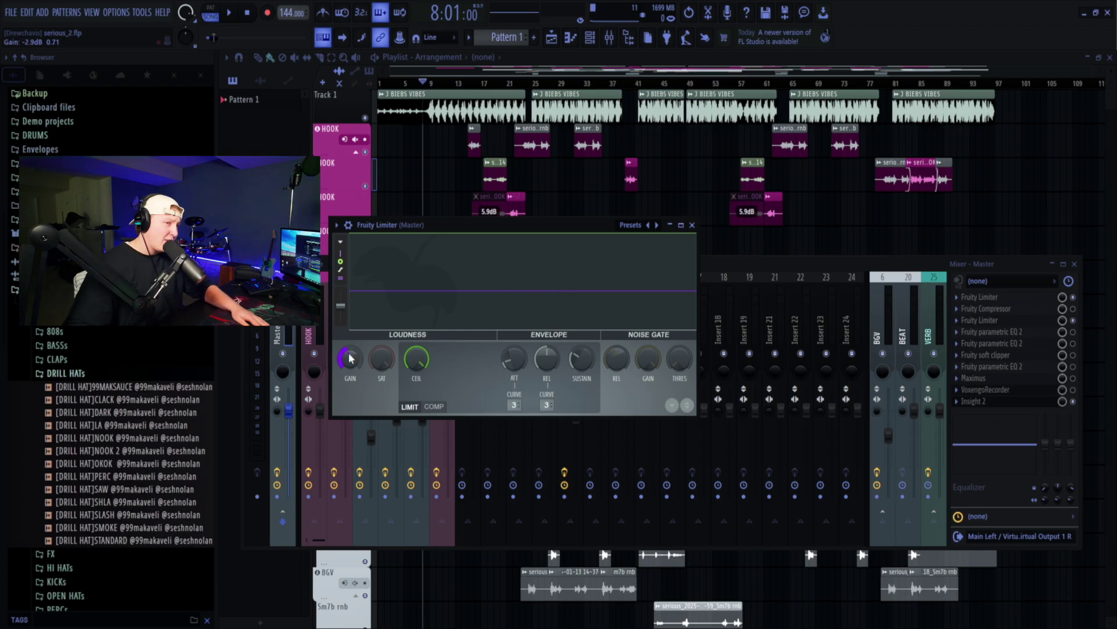
scroll(351, 358, "down", 2)
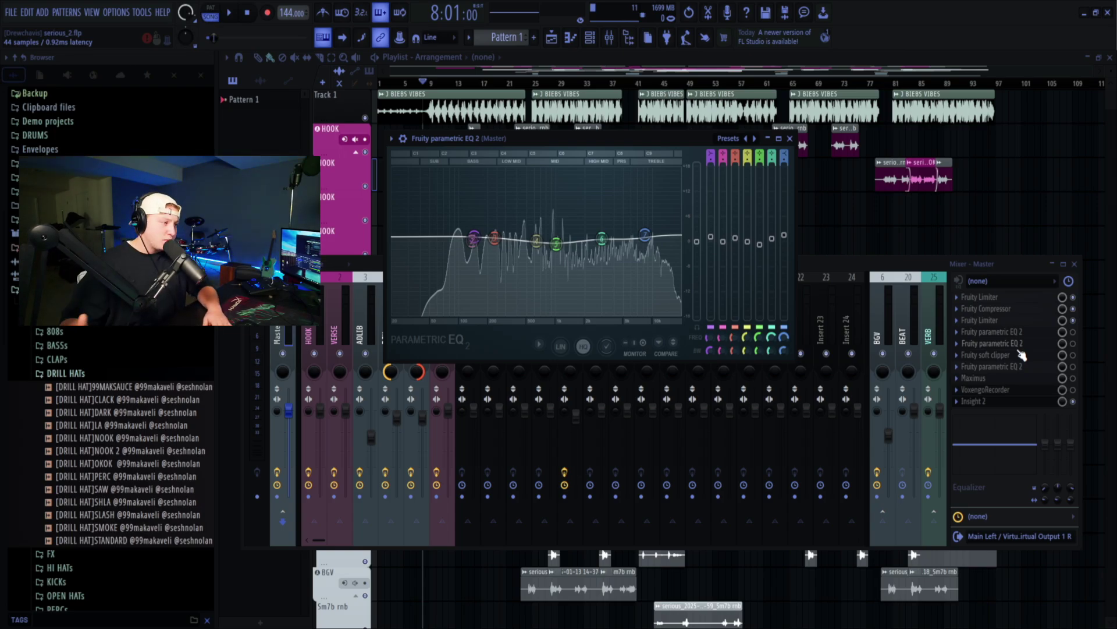
- Inspect the band settings of the Master track's first two Fruity parametric EQ 2 effects and open its Fruity soft clipper
left_click(987, 333)
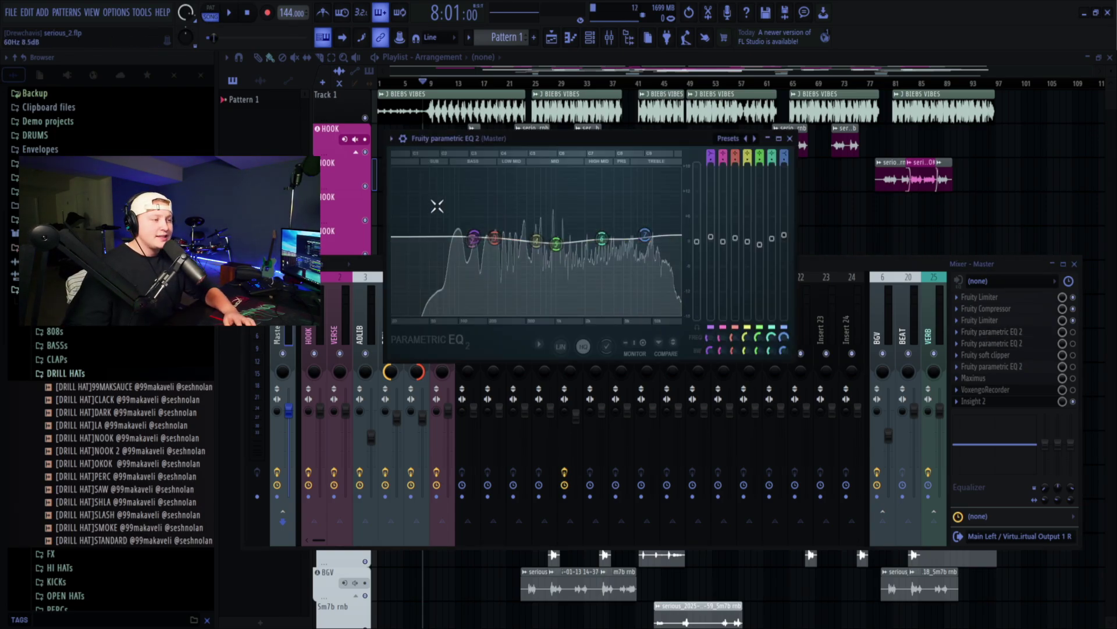
key("F9")
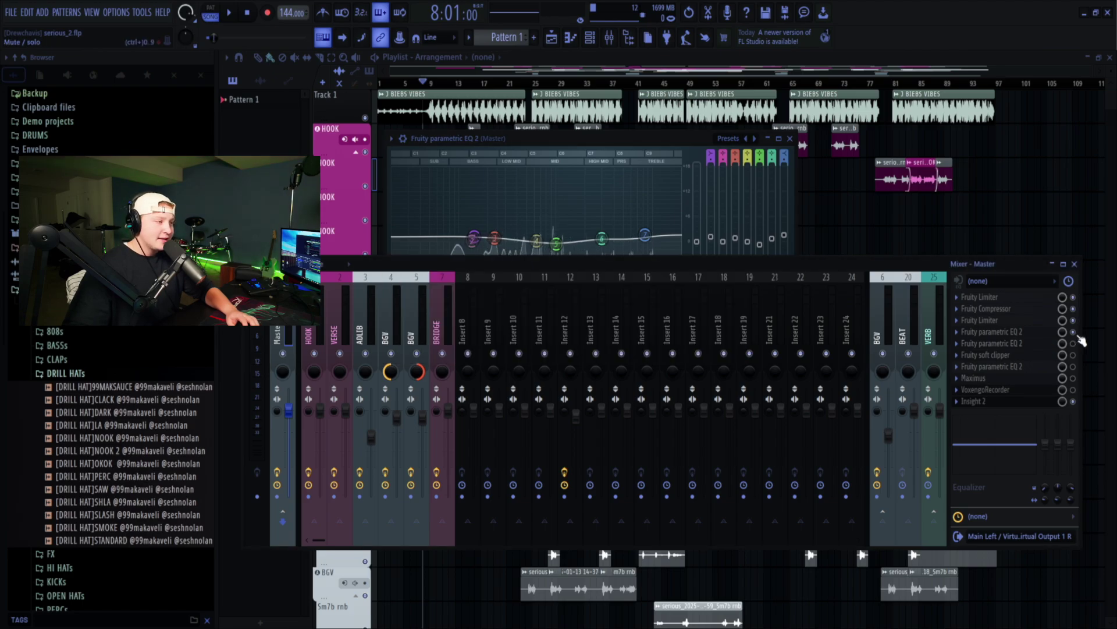
left_click(626, 139)
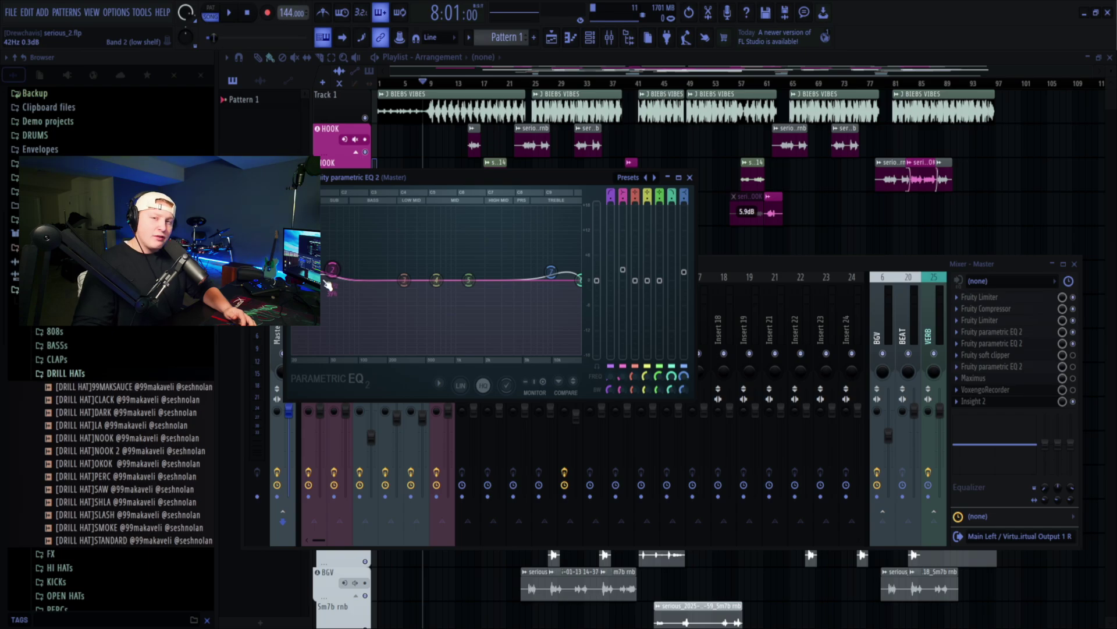
left_click_drag(328, 285, 371, 257)
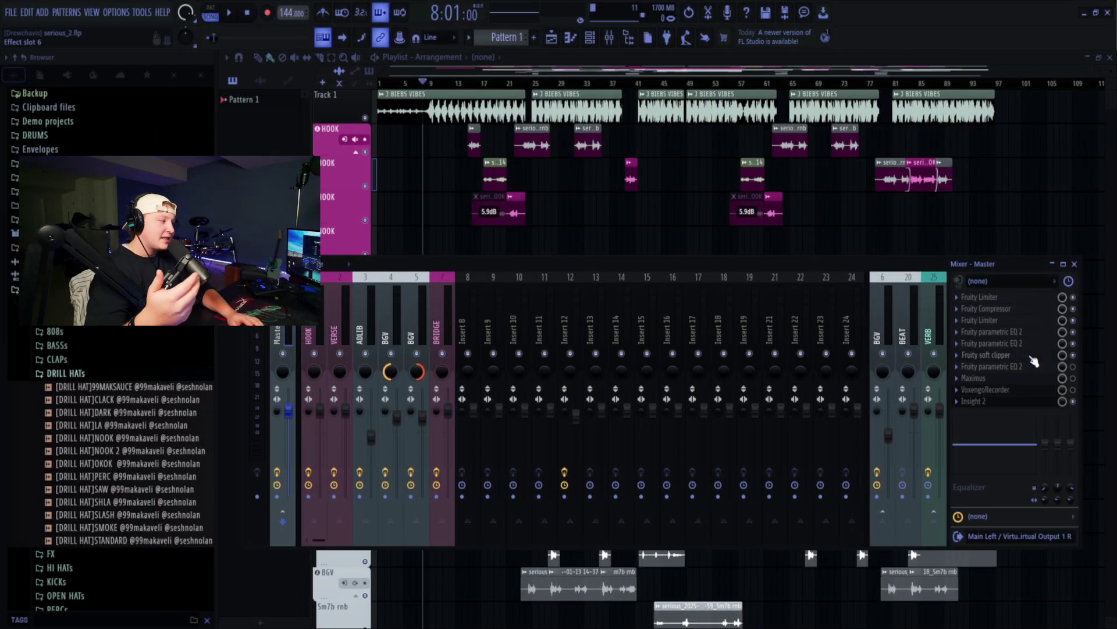
left_click(1031, 357)
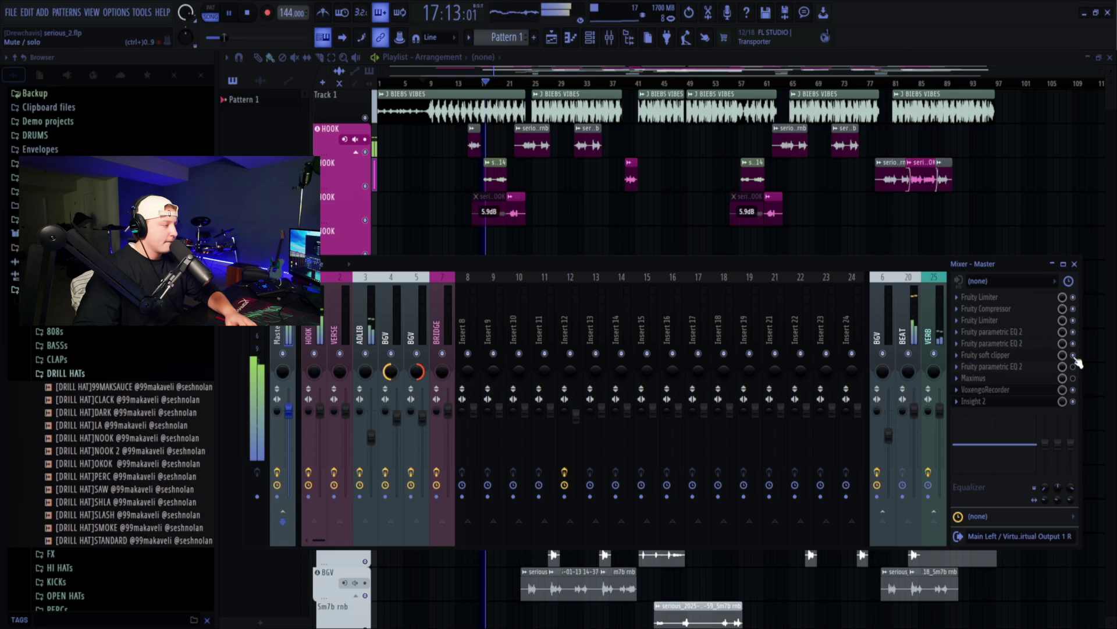
- Bypass and re-enable the Master effects between the first Fruity Limiter and the soft clipper during playback to compare the sound
left_click_drag(1074, 357, 1074, 298)
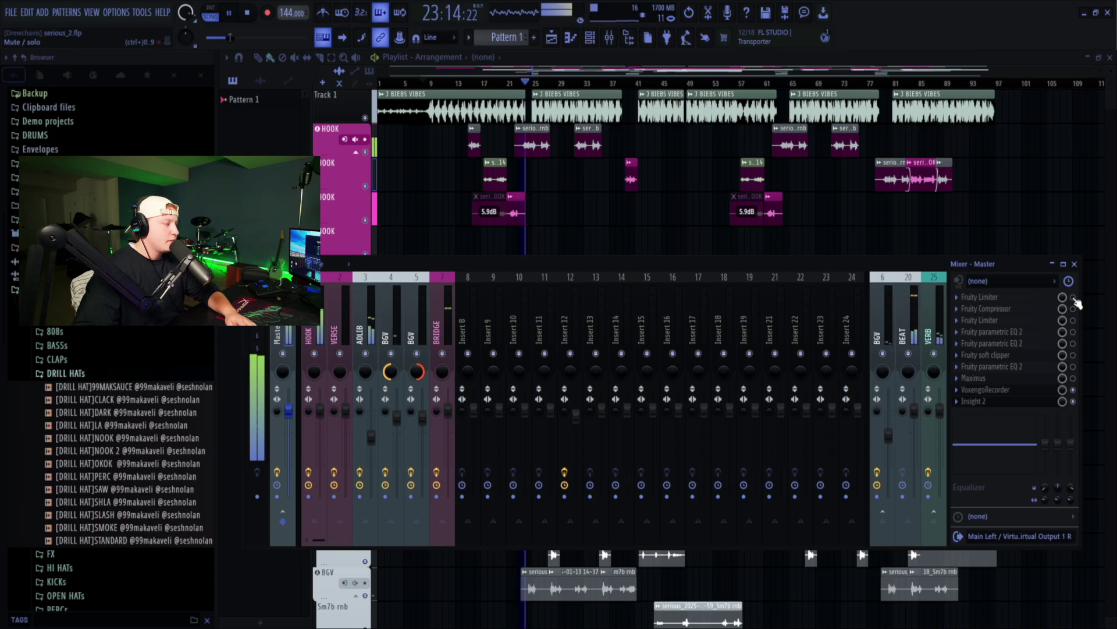
left_click_drag(1076, 301, 1078, 349)
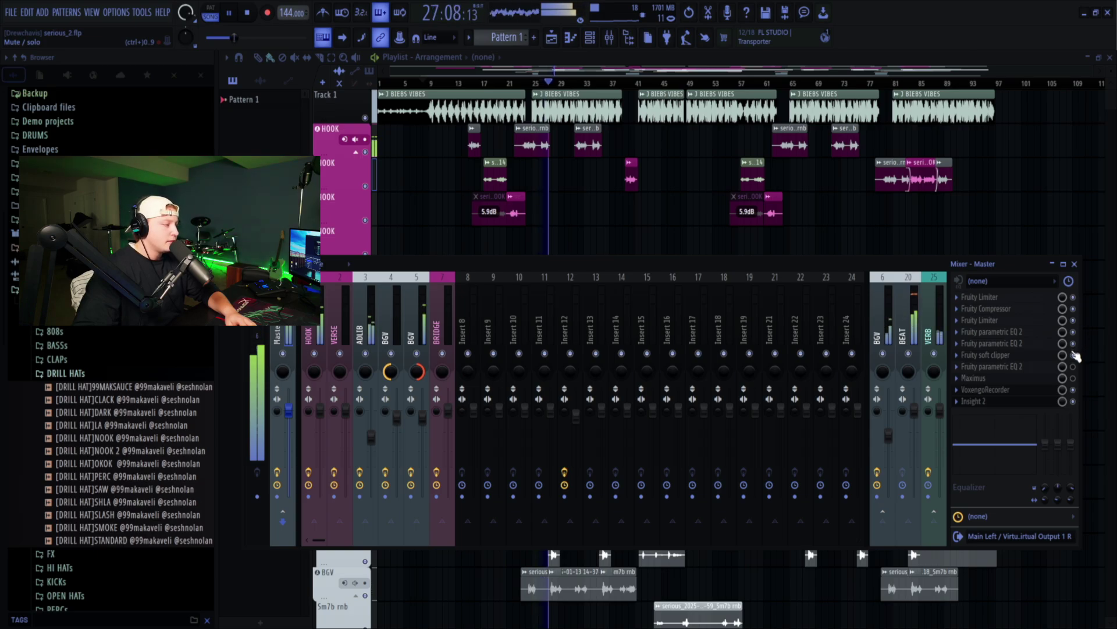
mouse_move(1077, 355)
left_mouse_down()
mouse_move(1080, 298)
mouse_move(1082, 355)
left_mouse_up()
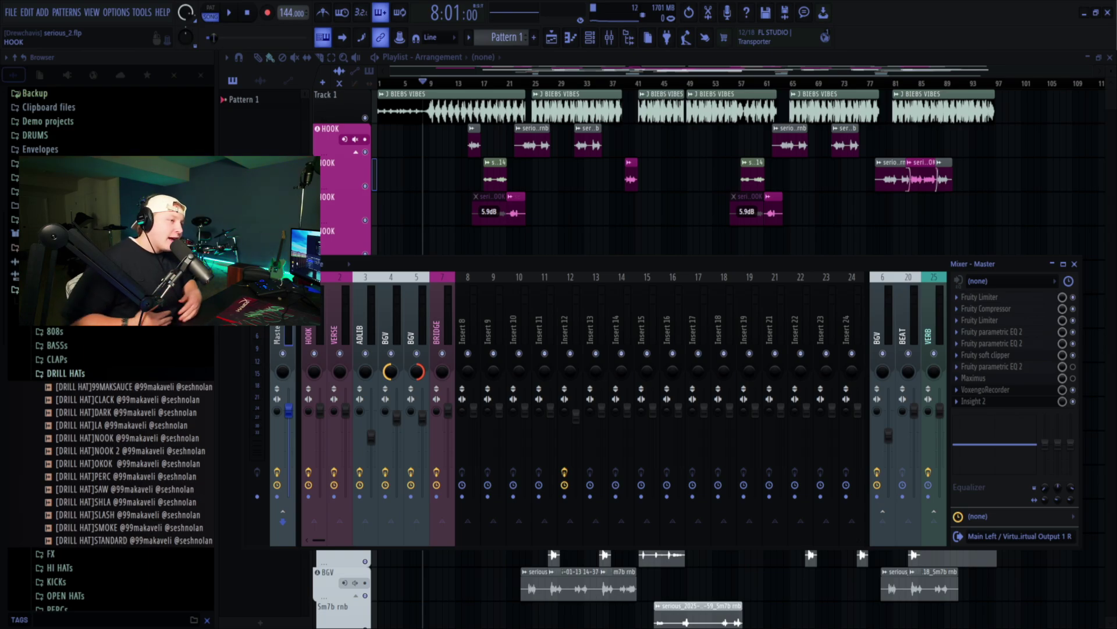
- Check the BEAT mixer track's effect slots and inspect the noise gate settings of the first Fruity Limiter on HOOK
left_click(917, 287)
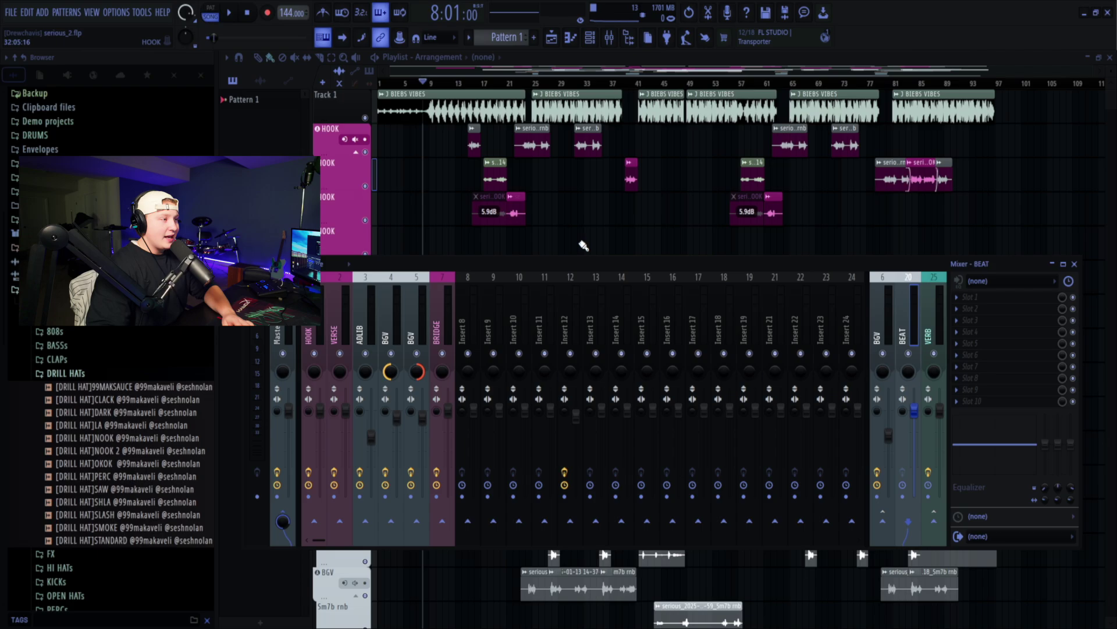
scroll(583, 245, "up", 4)
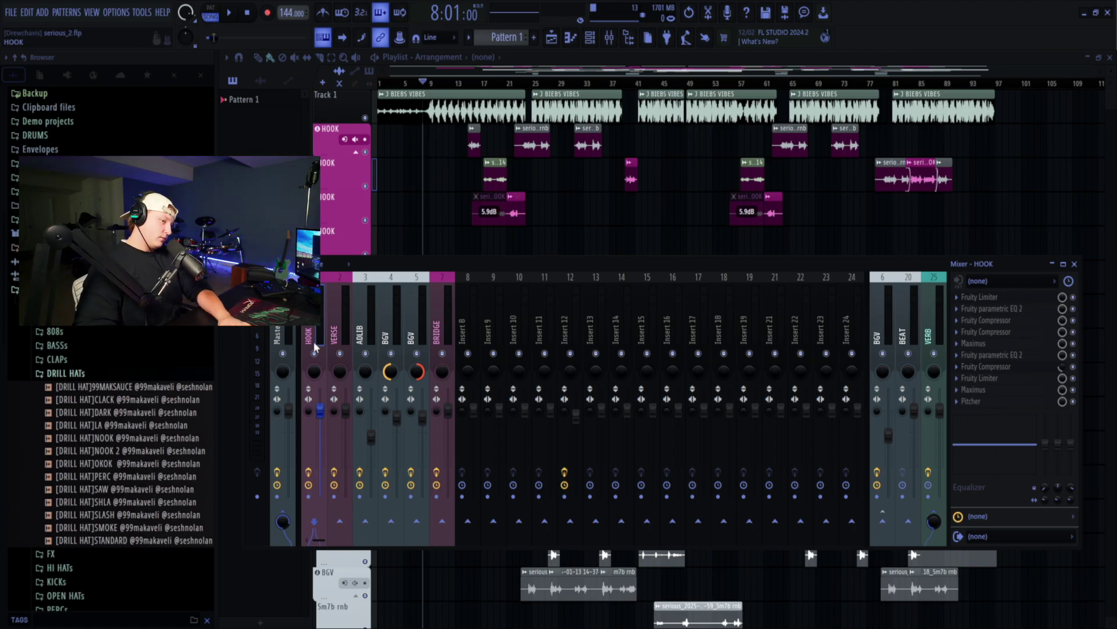
left_click(982, 298)
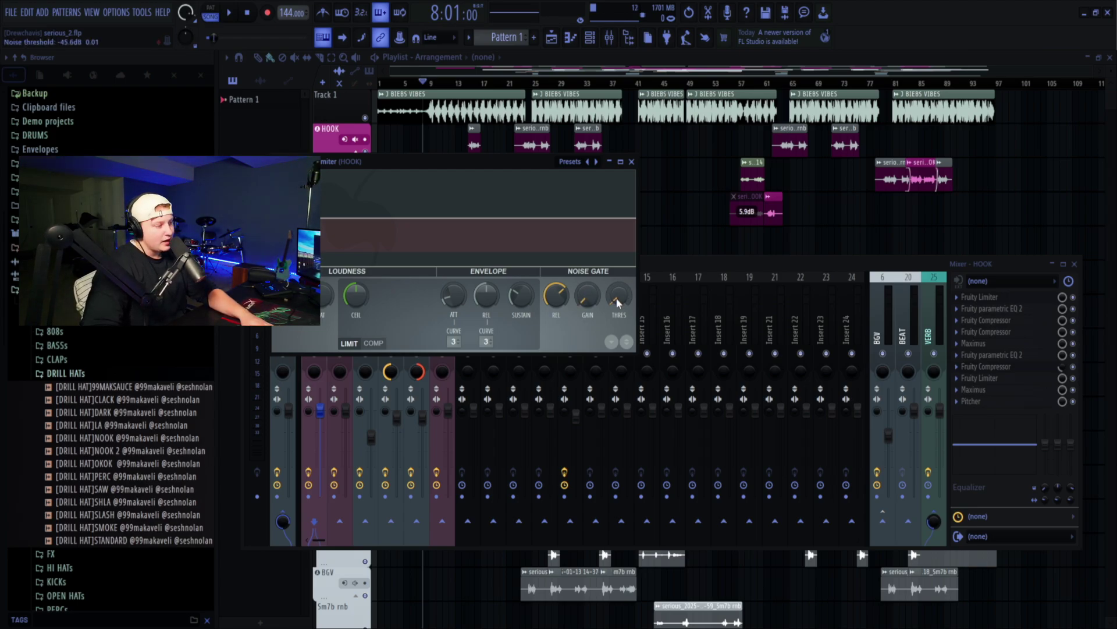
- Open the first Fruity parametric EQ 2 on HOOK and reposition its window to examine the EQ curve
left_click(983, 308)
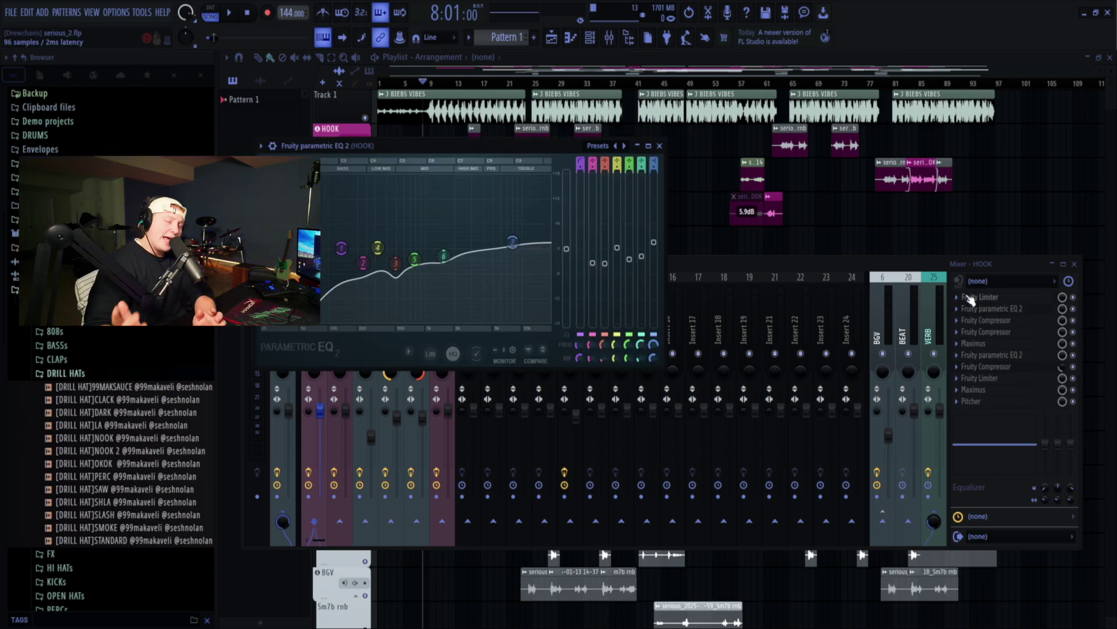
left_click_drag(387, 252, 379, 189)
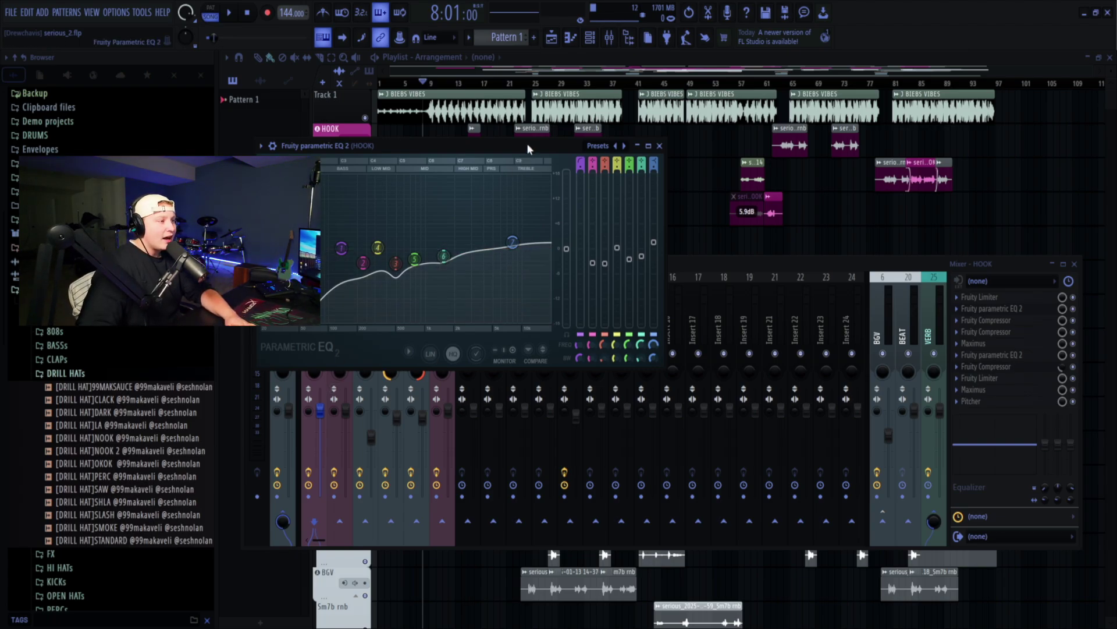
left_click_drag(528, 148, 722, 215)
- Examine the threshold, ratio, gain, attack, release and type of the first two Fruity Compressors on HOOK
left_click(988, 332)
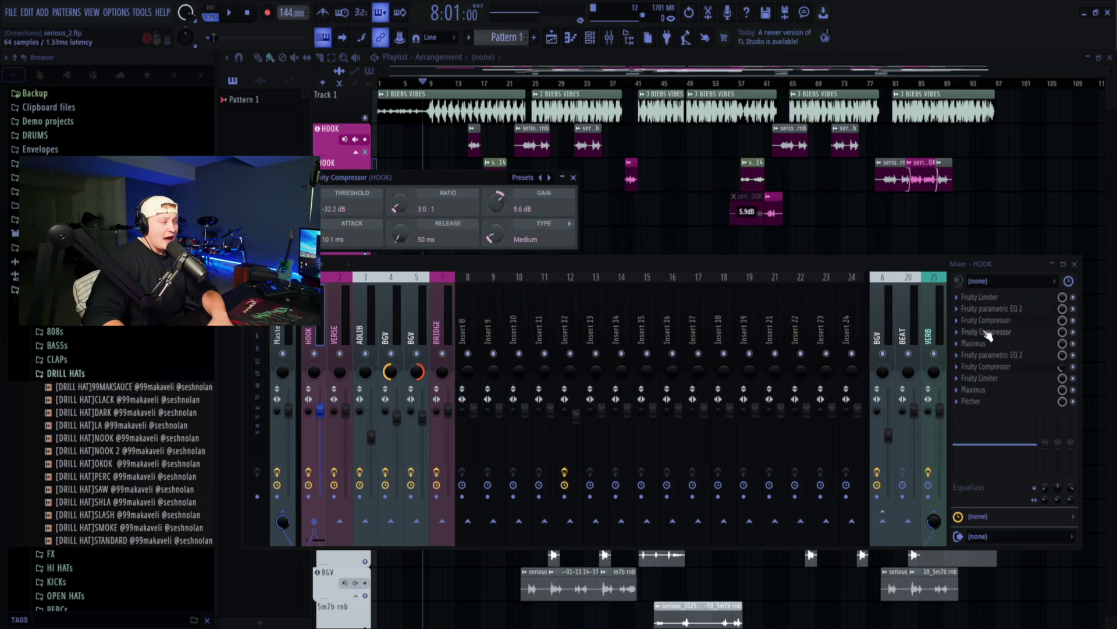
left_click(987, 322)
left_click(987, 322)
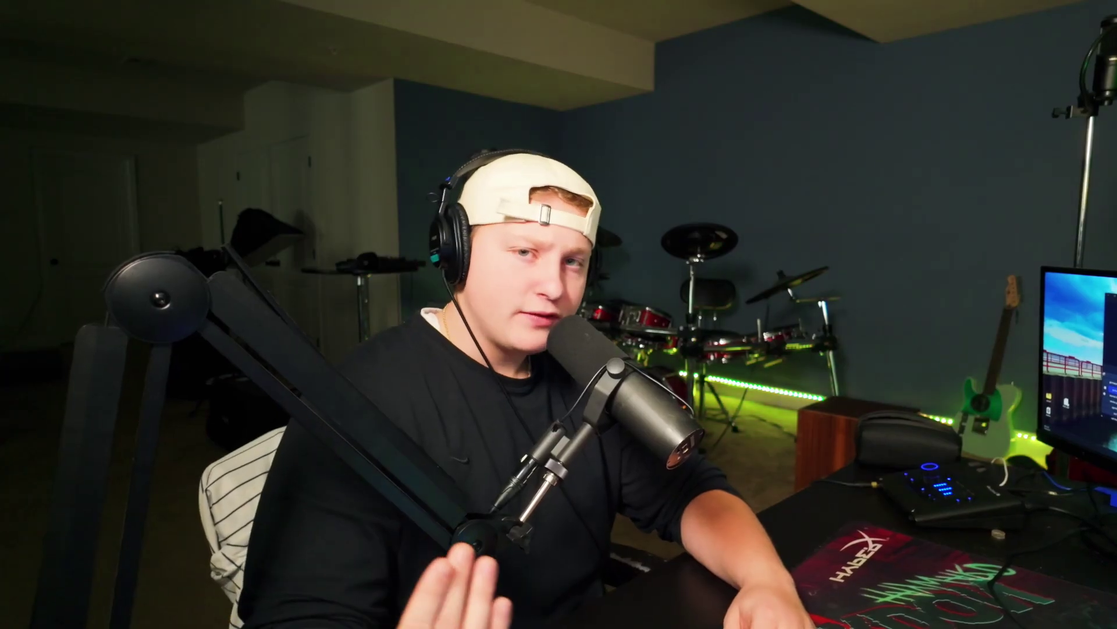
left_click(999, 321)
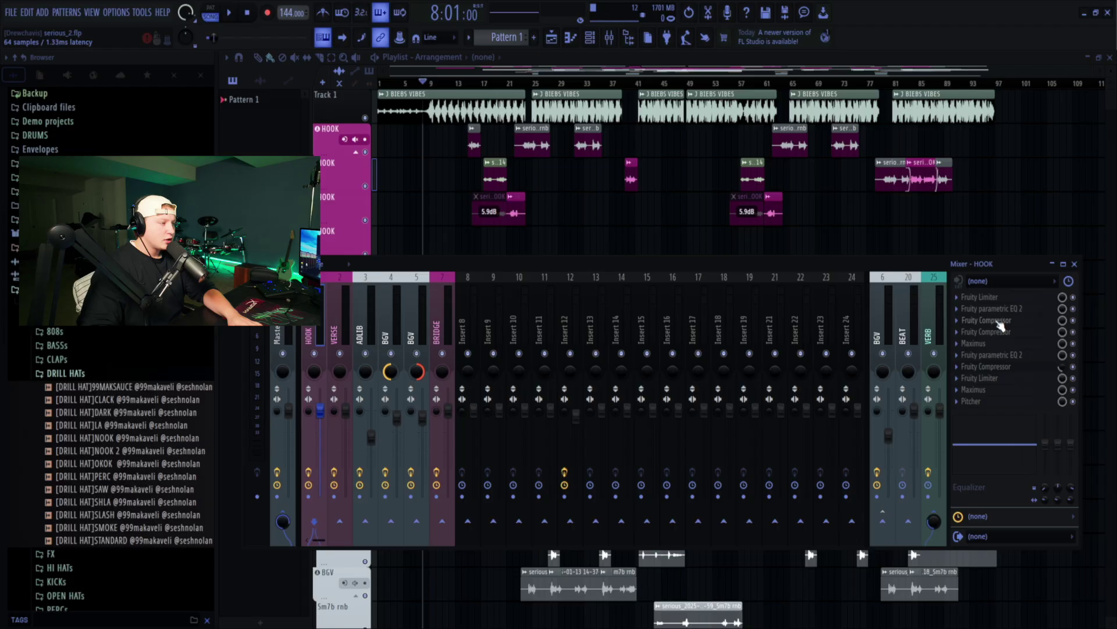
left_click(998, 321)
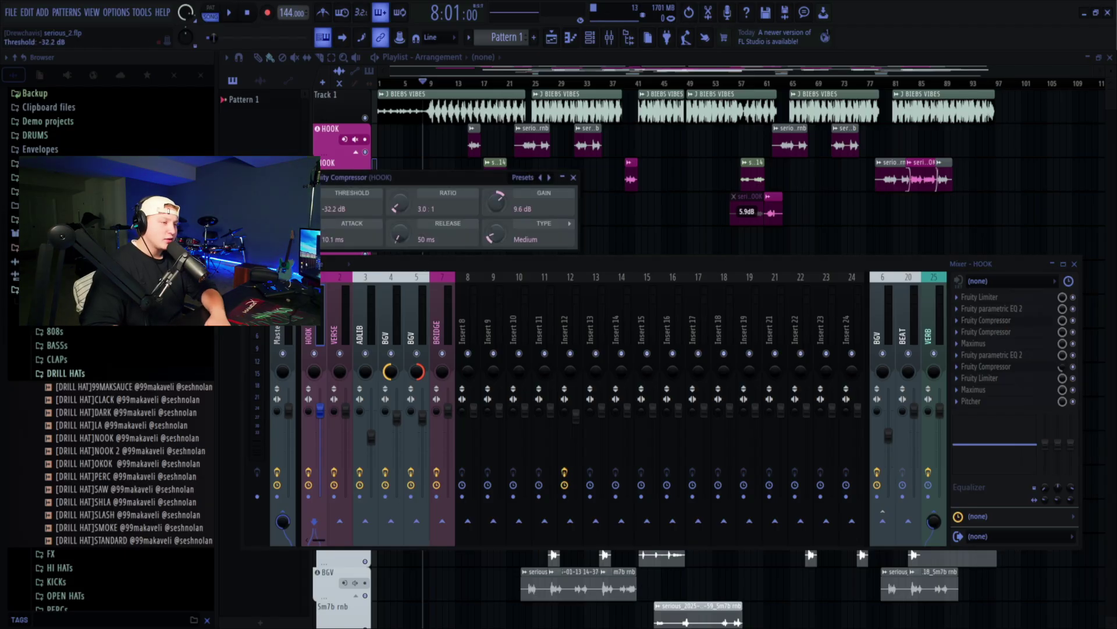
left_click_drag(414, 177, 529, 173)
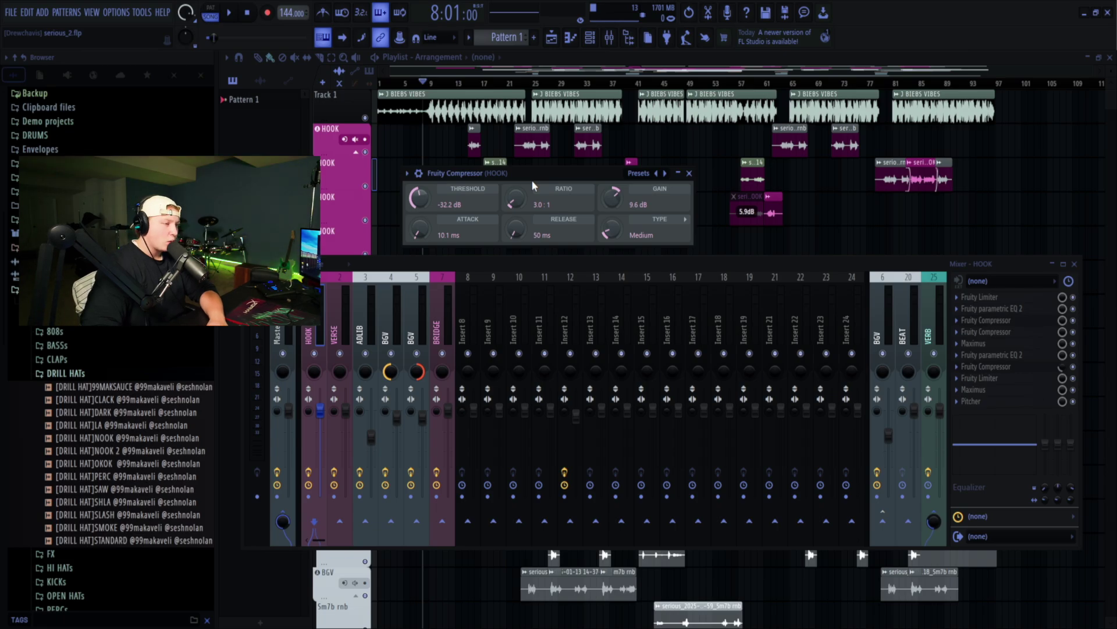
left_click(984, 320)
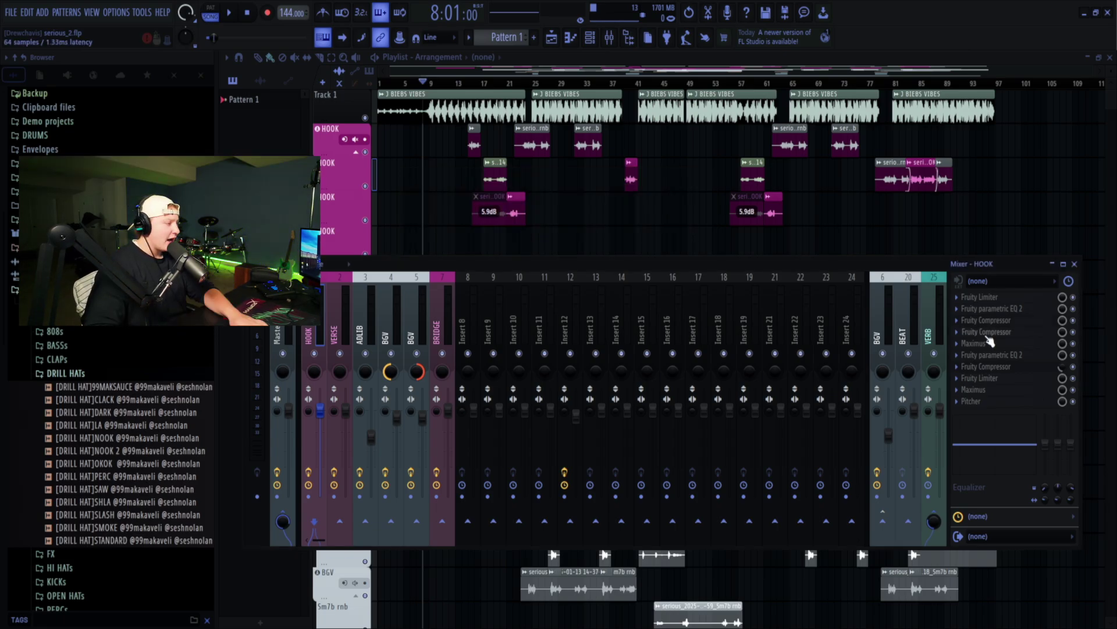
left_click(983, 332)
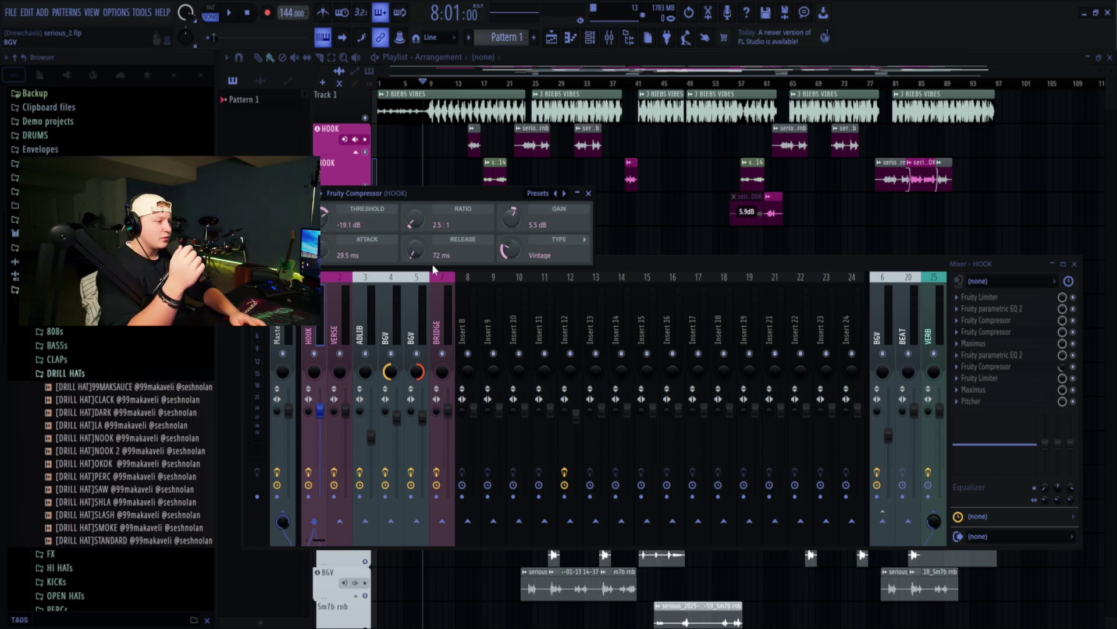
left_click(588, 193)
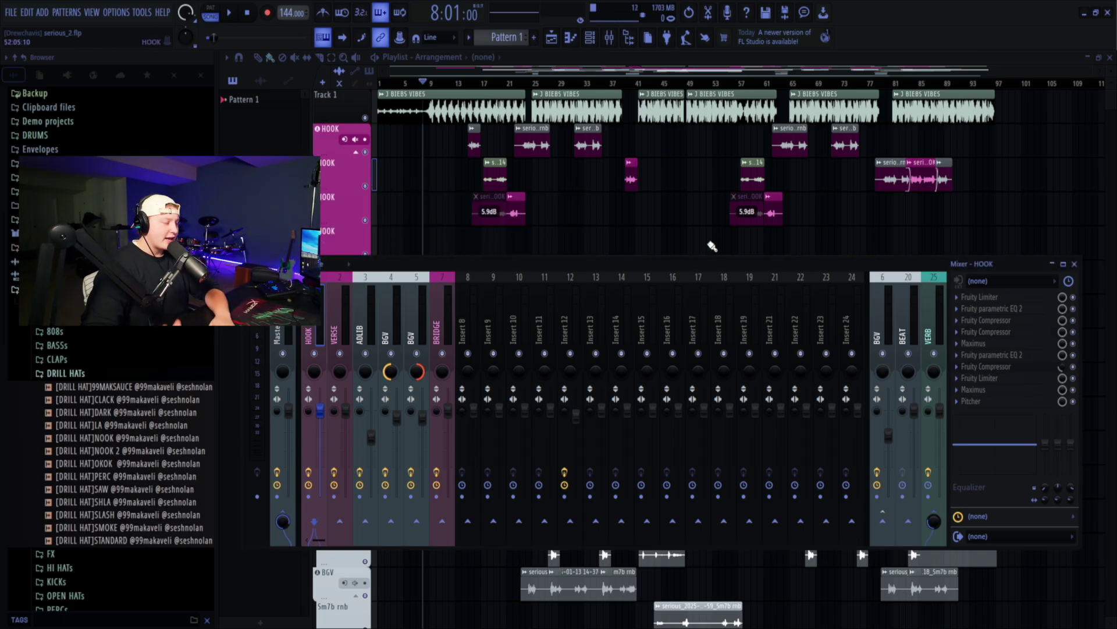
- Inspect the band curves of the first Maximus on HOOK and the boosts in its second Fruity parametric EQ 2
left_click(976, 346)
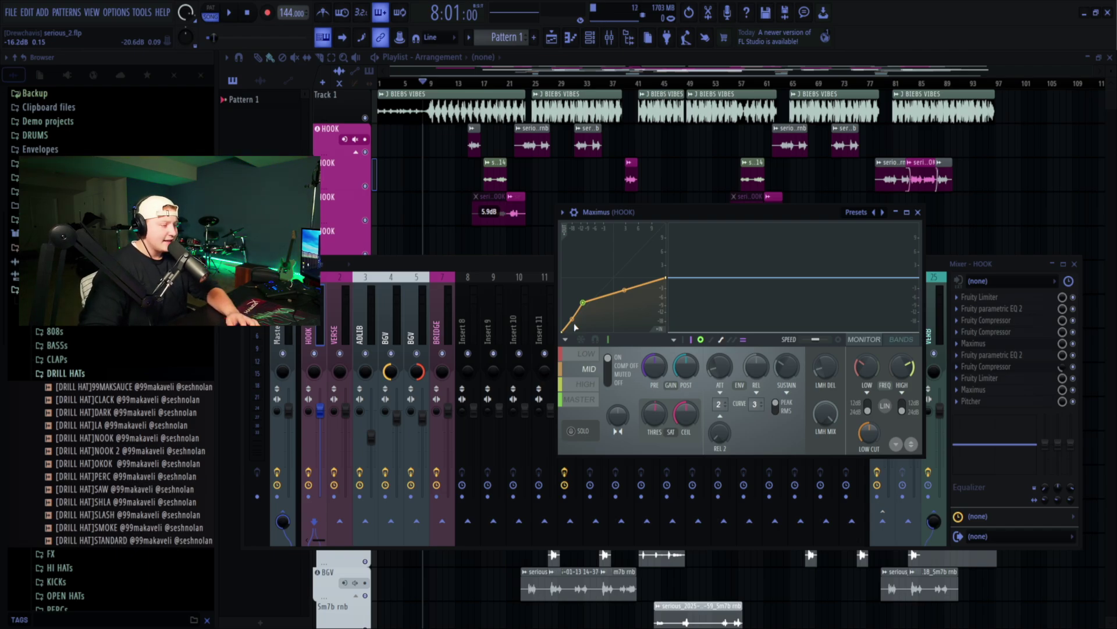
left_click(587, 384)
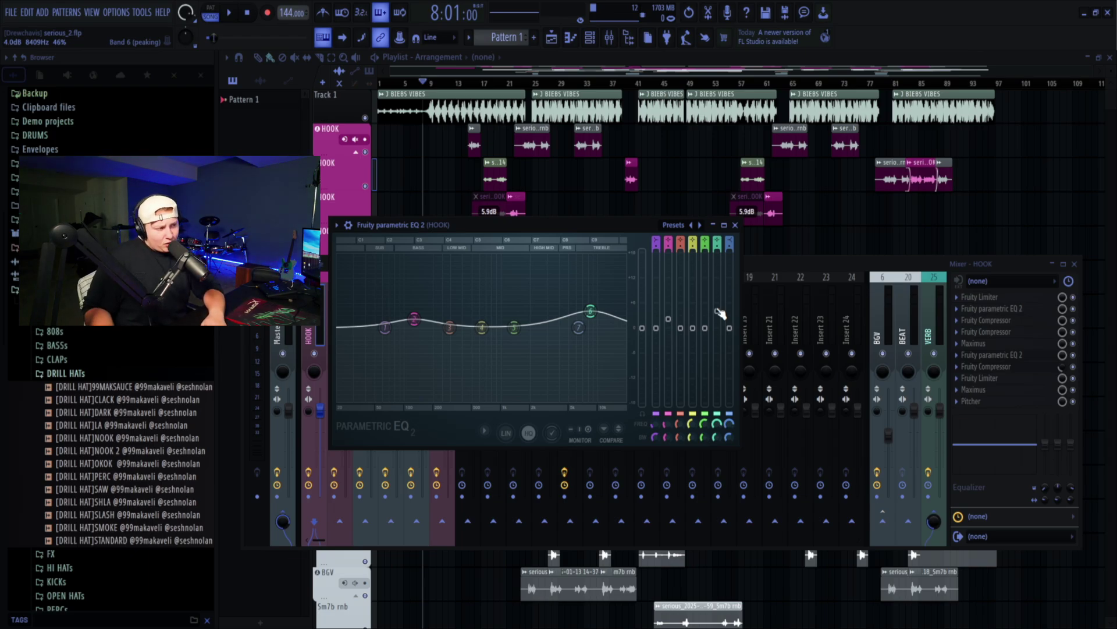
left_click(734, 225)
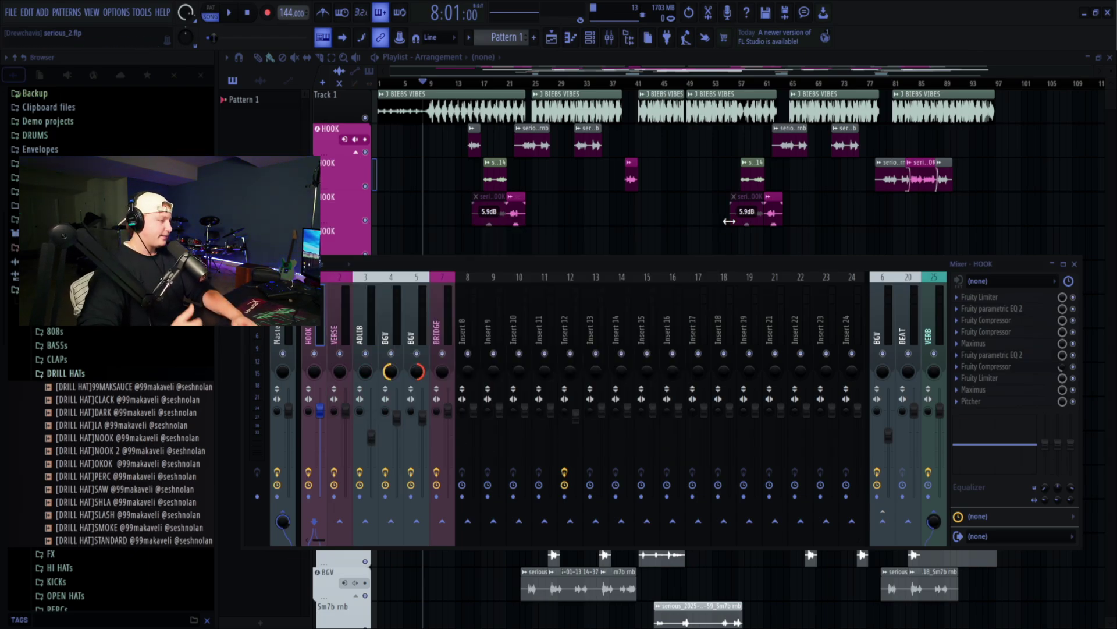
- Examine the third Fruity Compressor, the second Fruity Limiter's ceiling and the second Maximus on HOOK
left_click(989, 366)
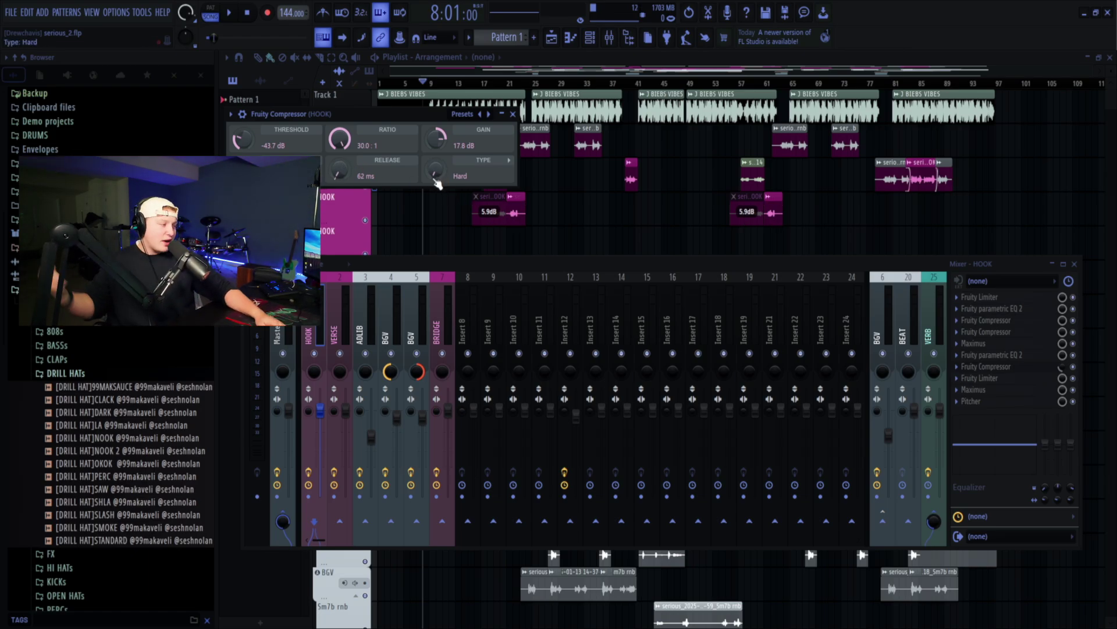
left_click(512, 113)
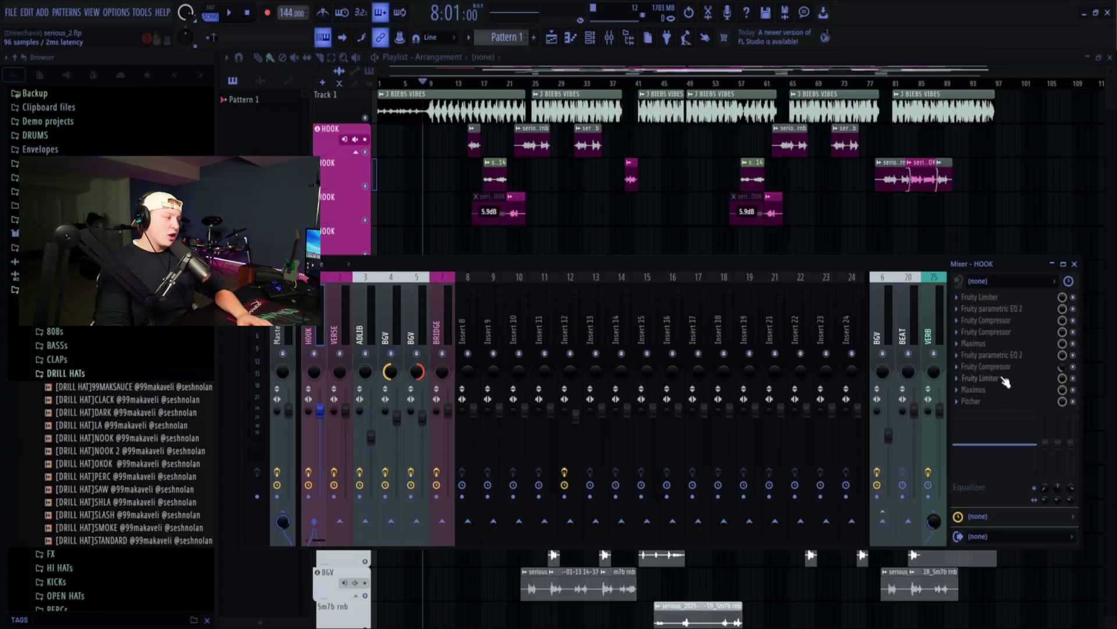
left_click(1002, 377)
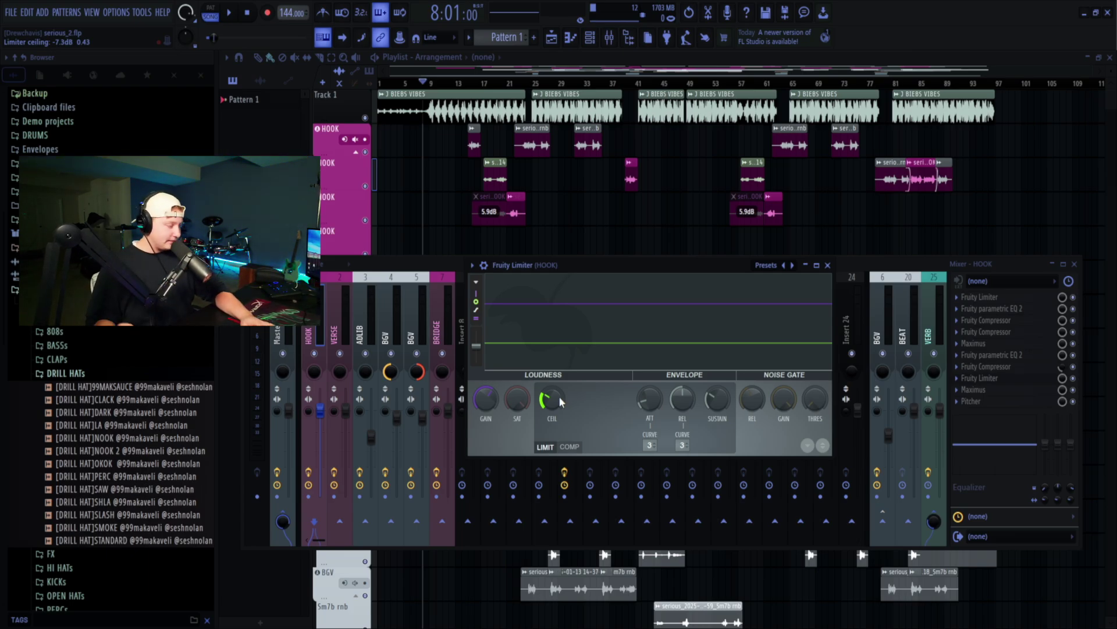
left_click(984, 389)
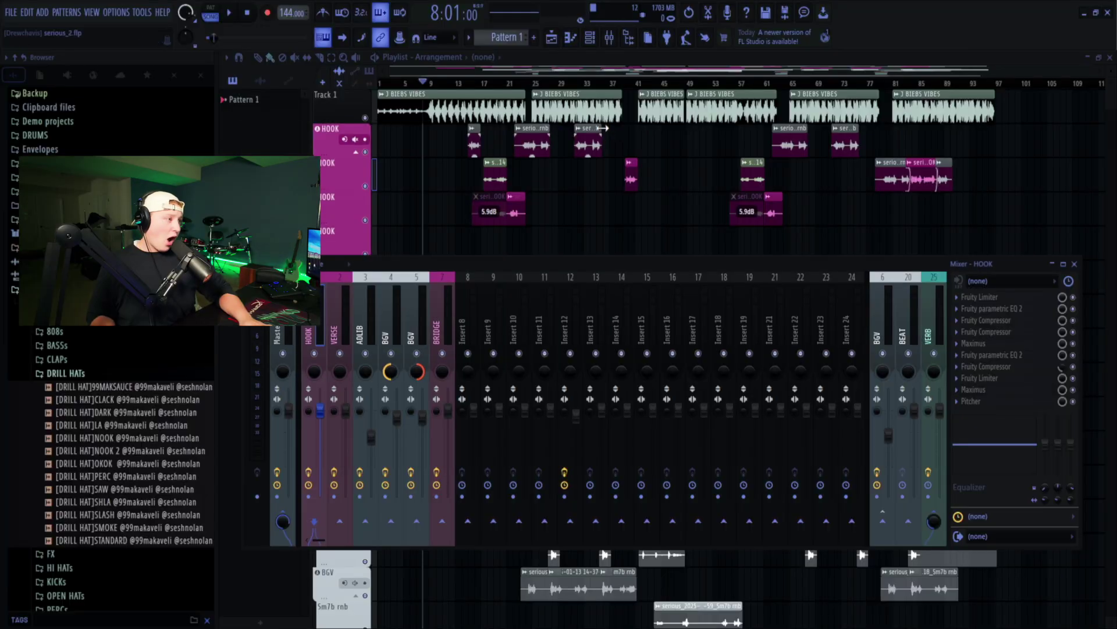
- Open Pitcher on HOOK, dismiss its demo notice and examine its key, scale and speed settings
left_click(1008, 406)
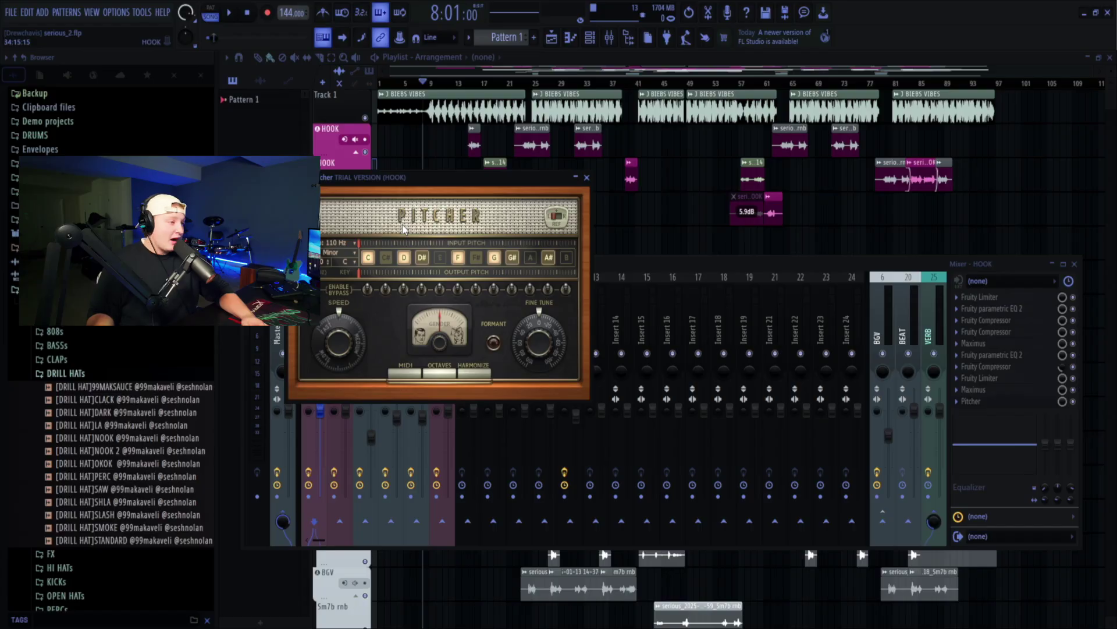
left_click(403, 229)
left_click_drag(484, 186, 509, 185)
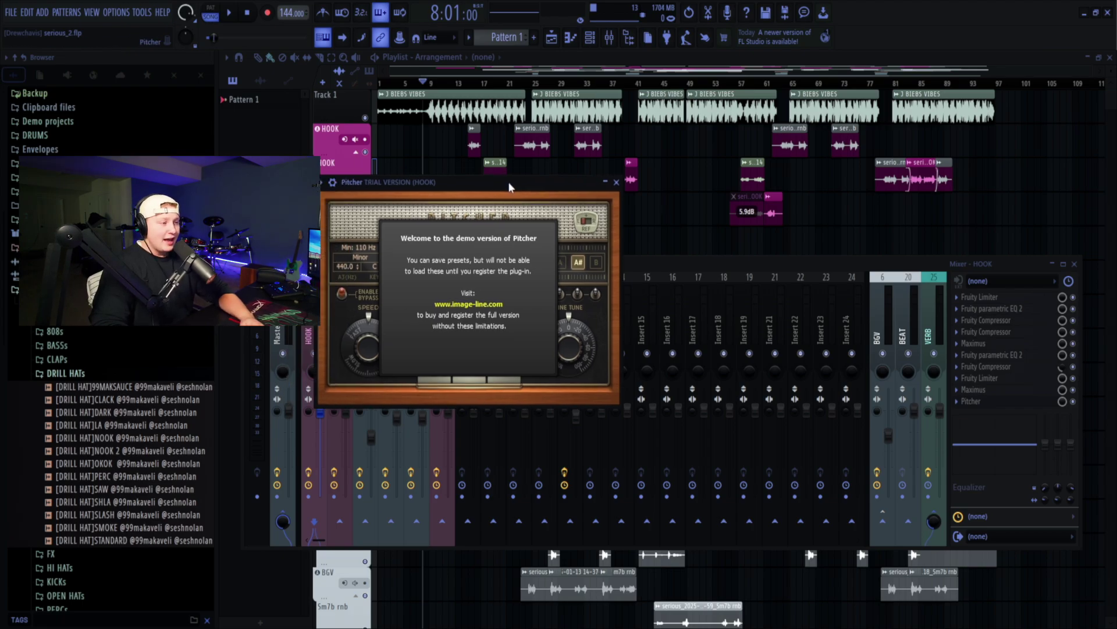
left_click(617, 182)
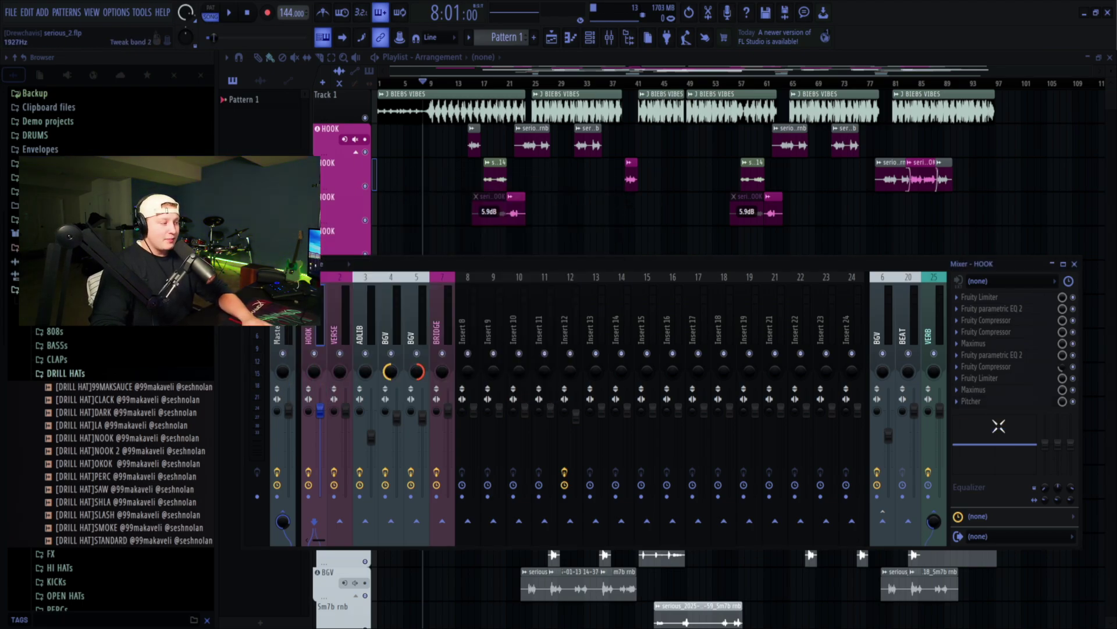
left_click(980, 403)
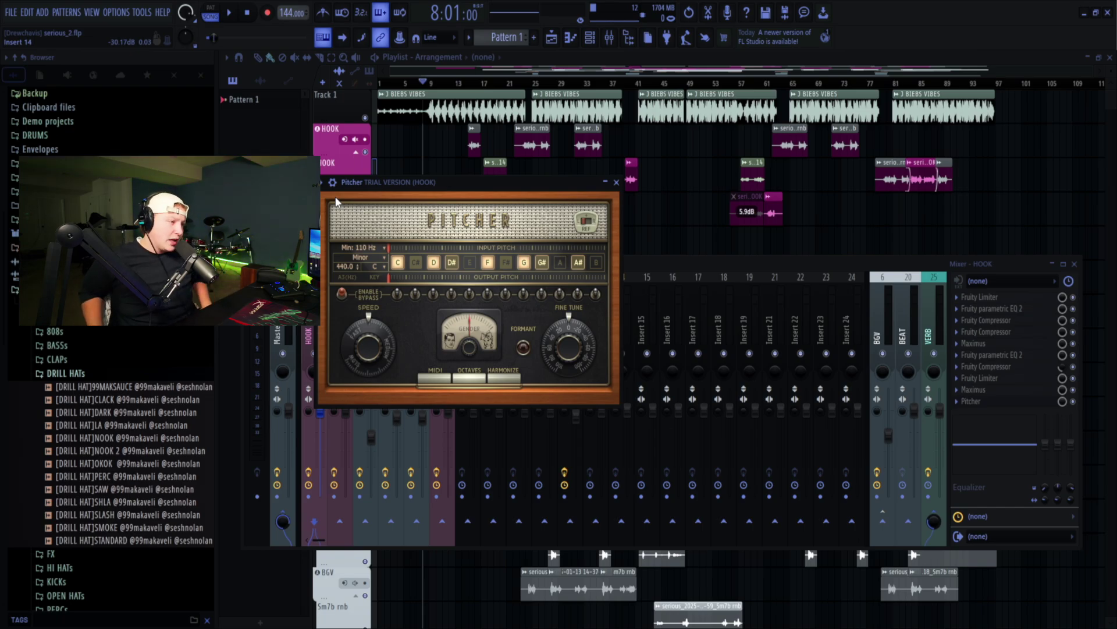
- Close Pitcher and play the song from bar 23, comparing HOOK with its effects bypassed and enabled
key("Escape")
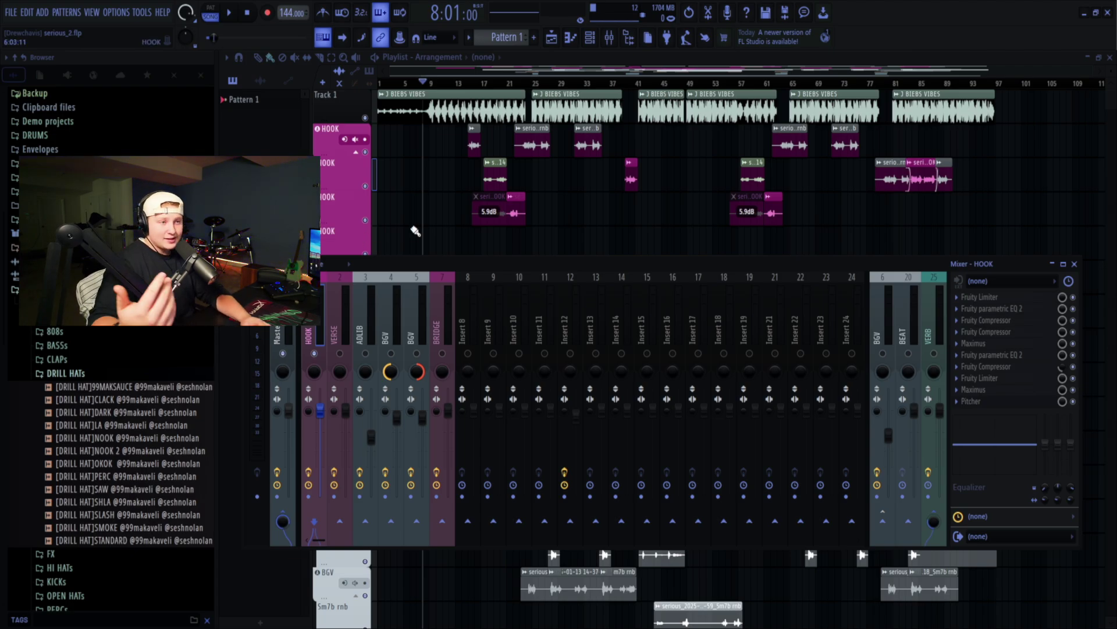
left_click(541, 83)
key("space")
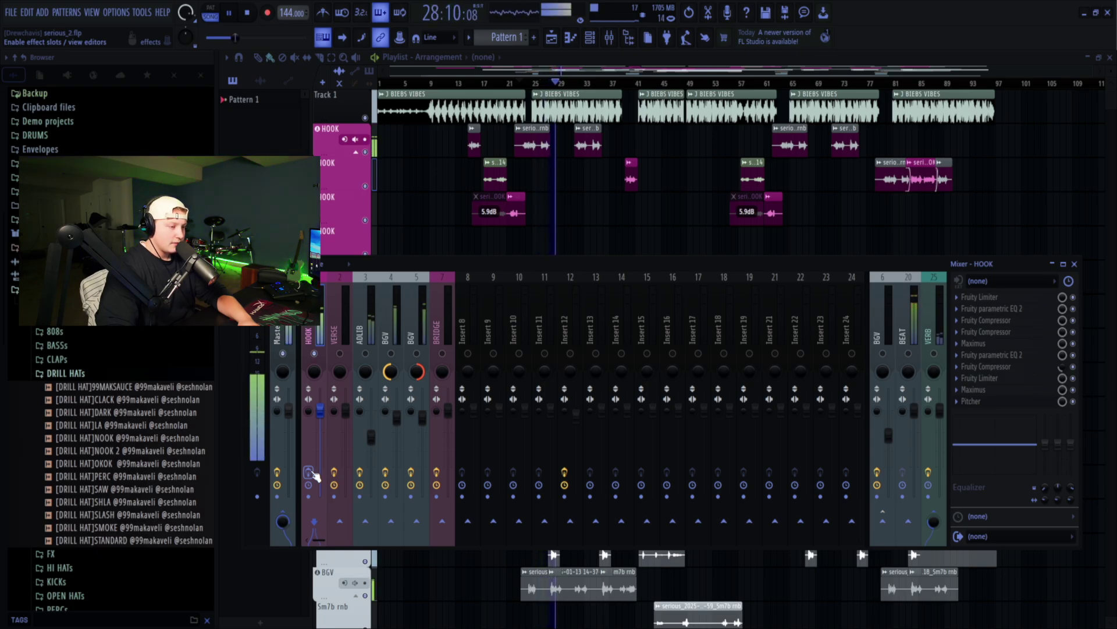
left_click(309, 472)
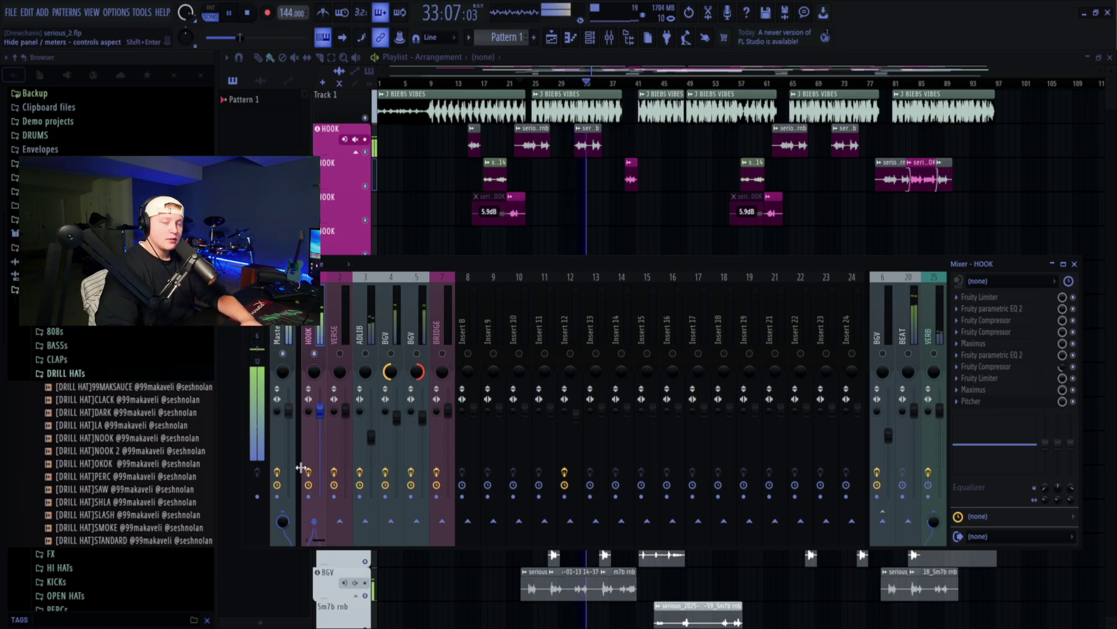
key("space")
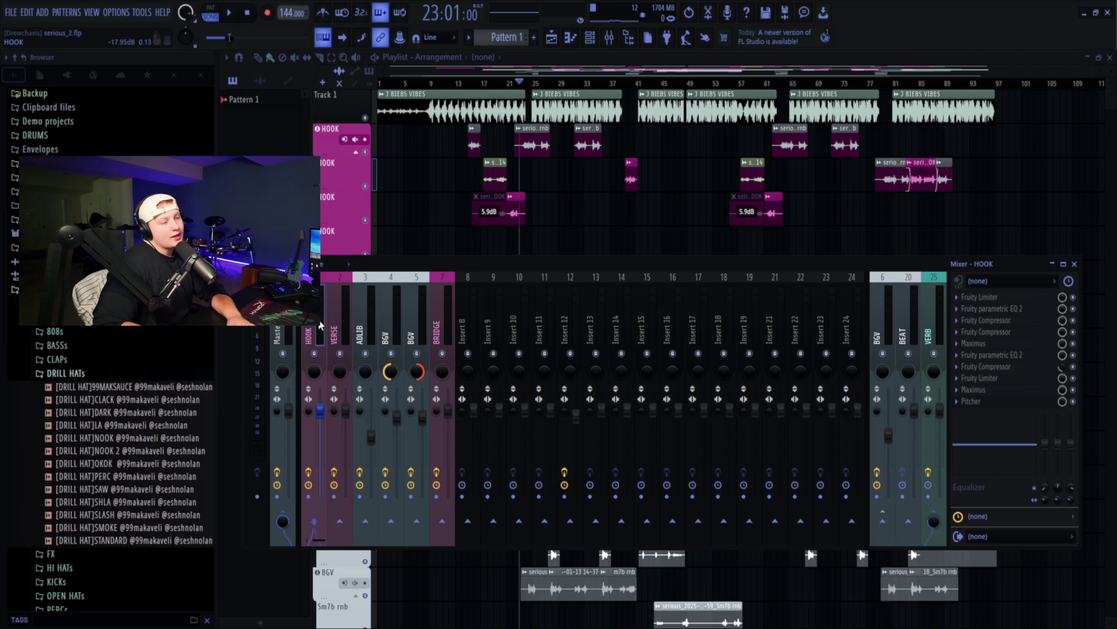
- Select the VERSE track and examine its Fruity Compressor settings and the rest of its effect chain
key("Right")
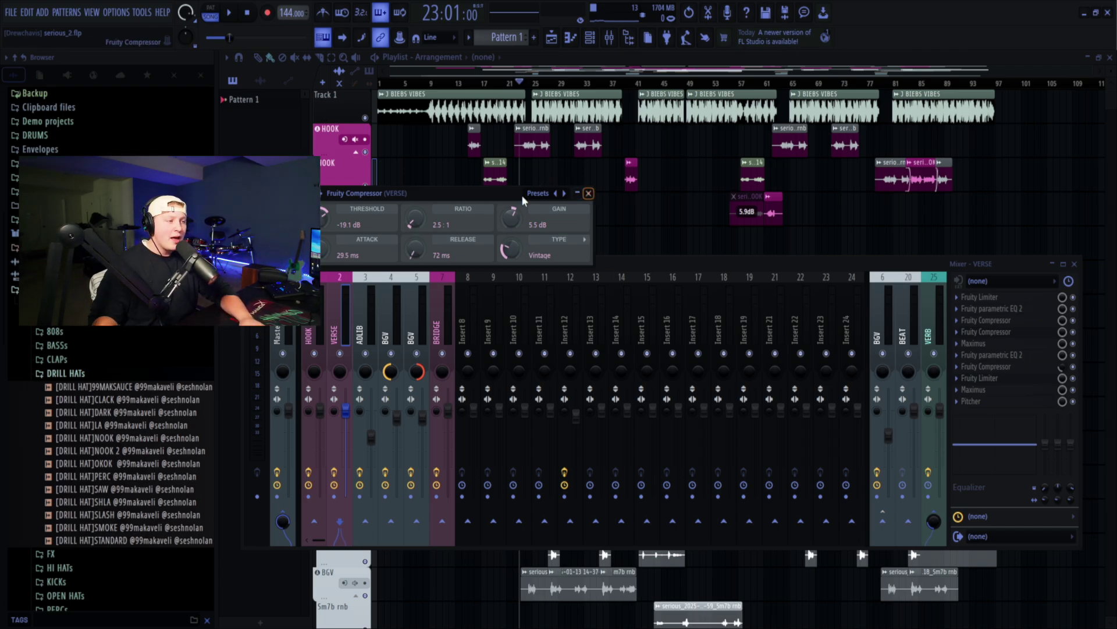
left_click(588, 193)
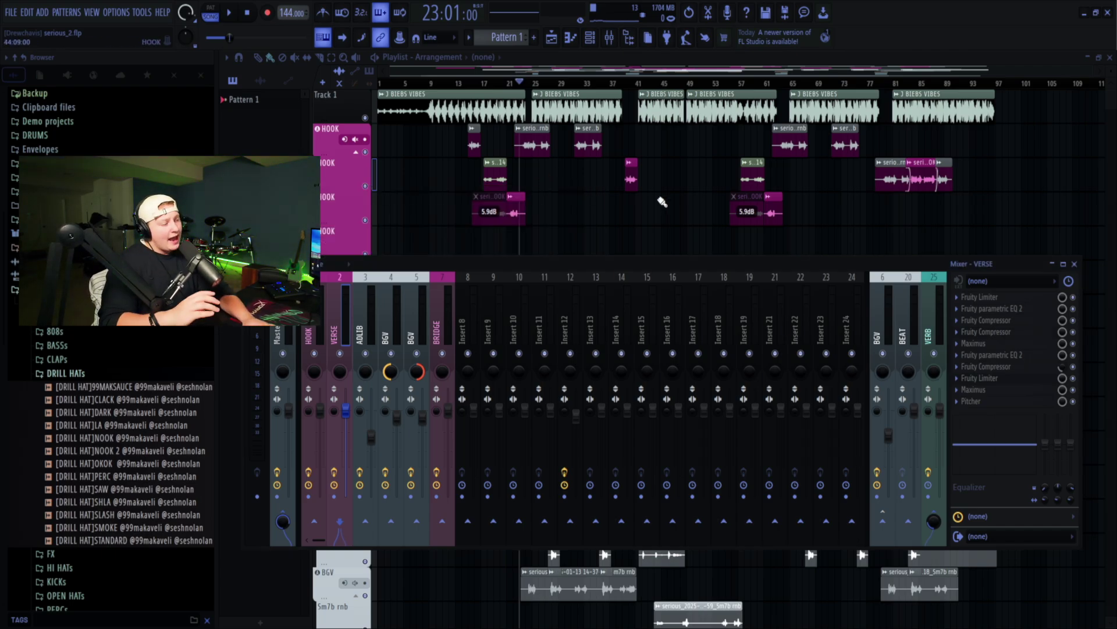
left_click(992, 379)
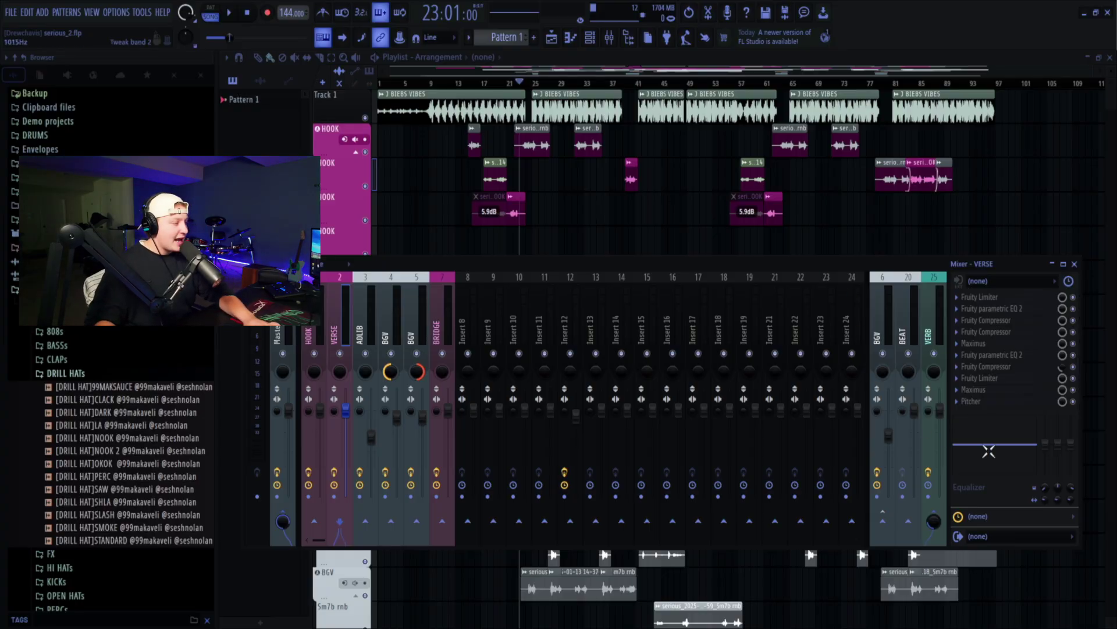
- Select the ADLIB track and examine its Fruity Limiter gain and its Fruity Chorus settings and mix level
key("Right")
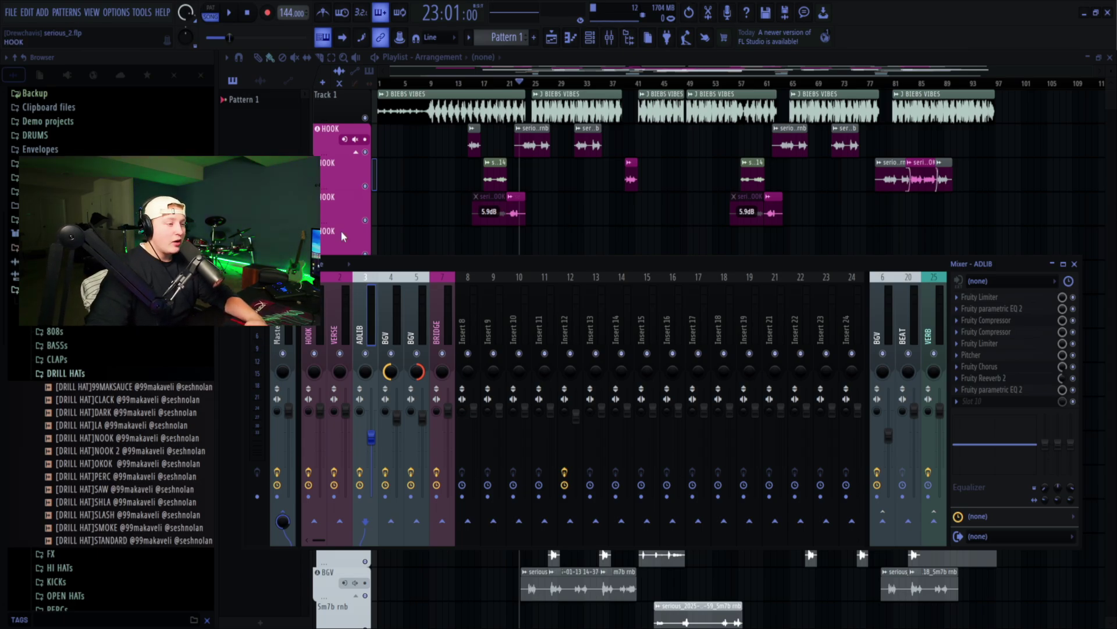
left_click(348, 330)
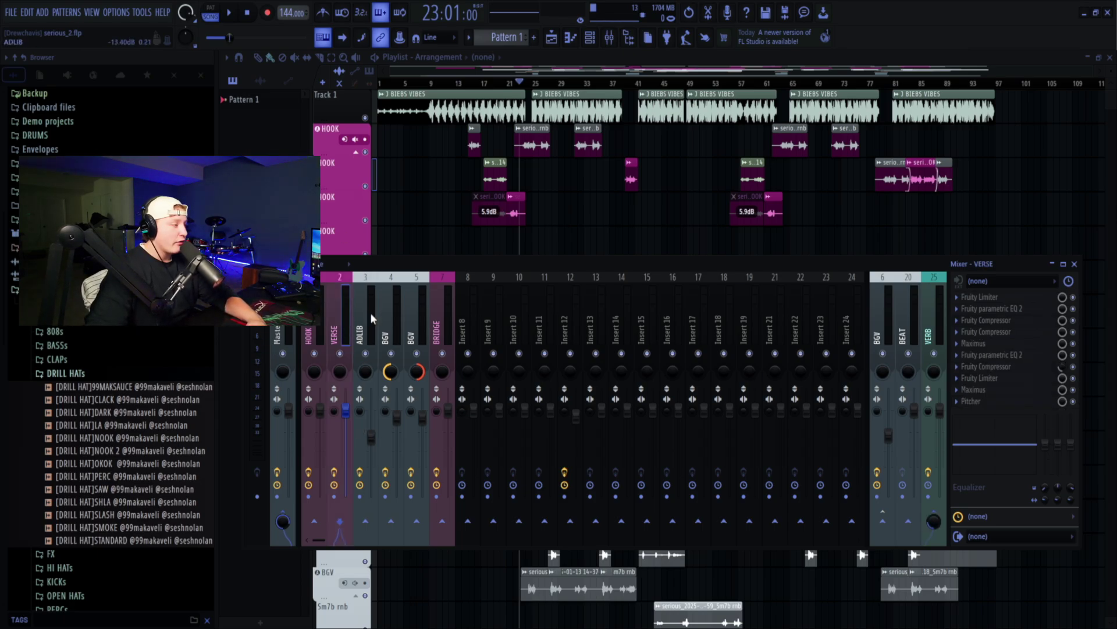
left_click(370, 312)
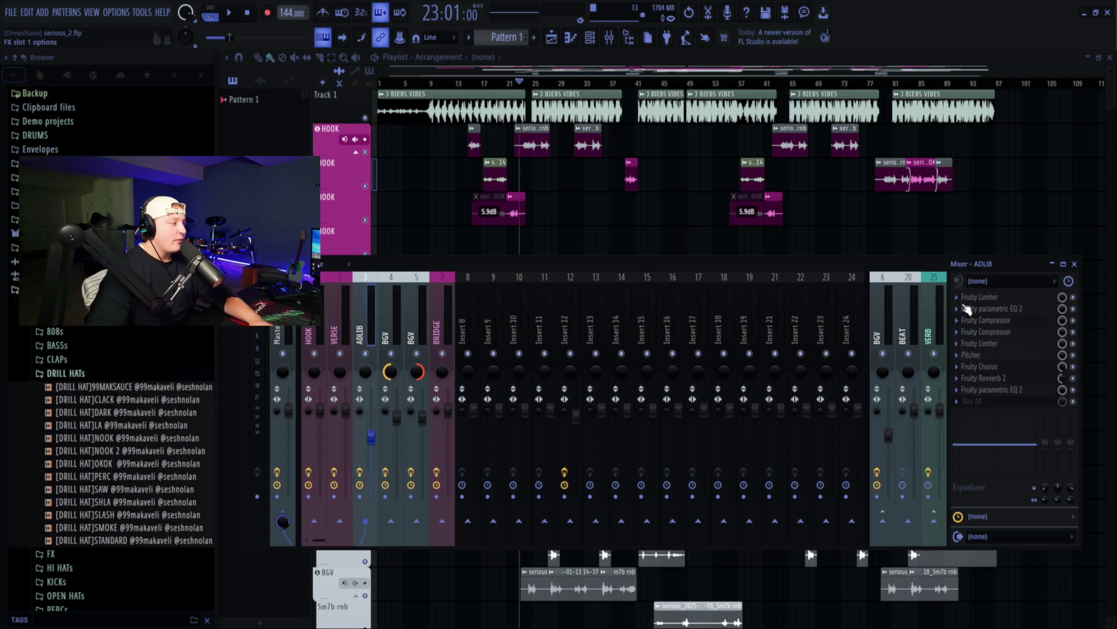
left_click(997, 344)
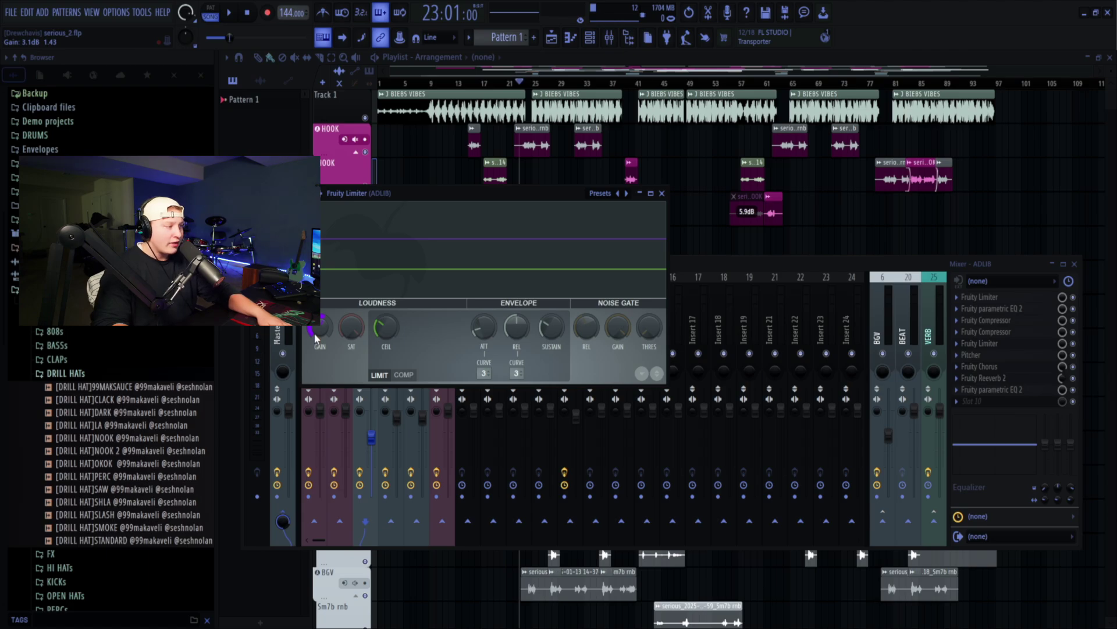
left_click(662, 193)
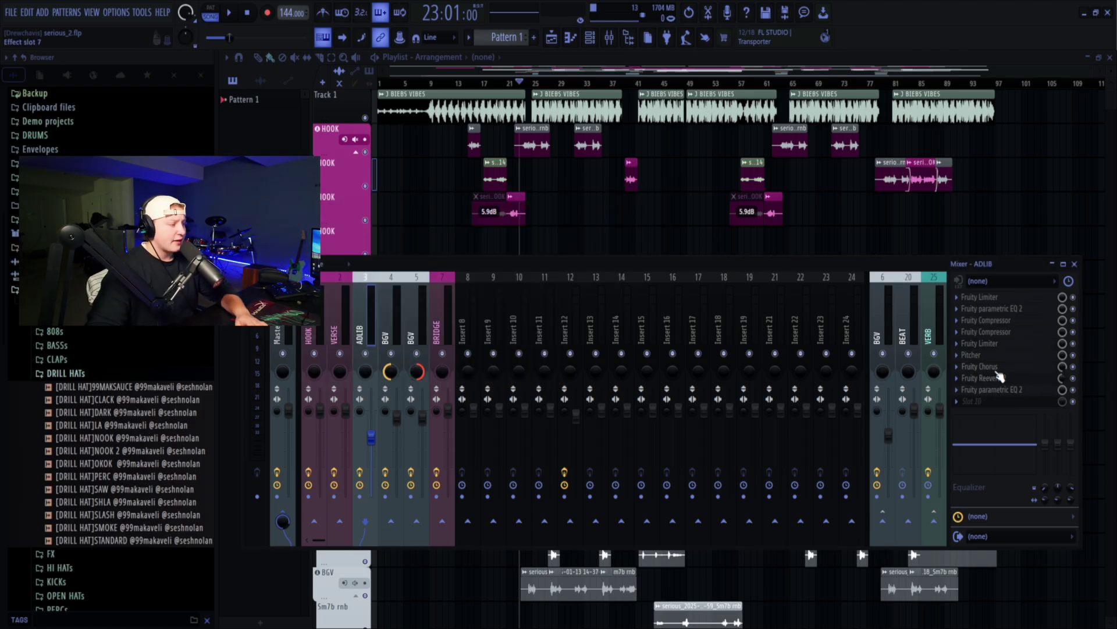
left_click(1022, 367)
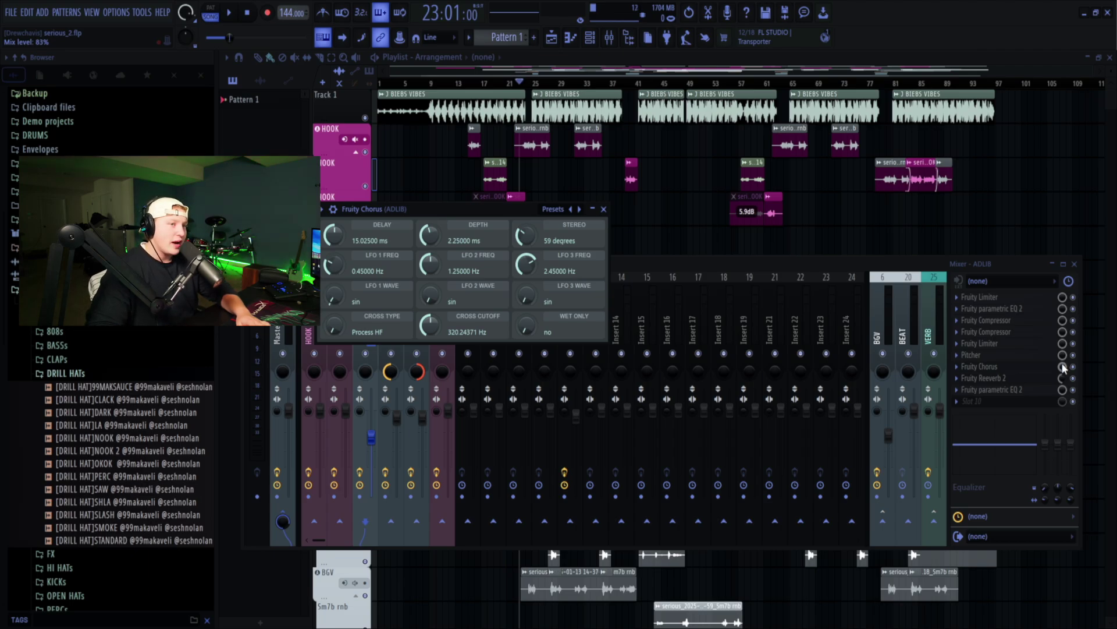
left_click(1058, 369)
- Inspect the Fruity Reeverb 2 settings and mix level and the last Fruity parametric EQ 2 cuts on ADLIB
left_click(1022, 378)
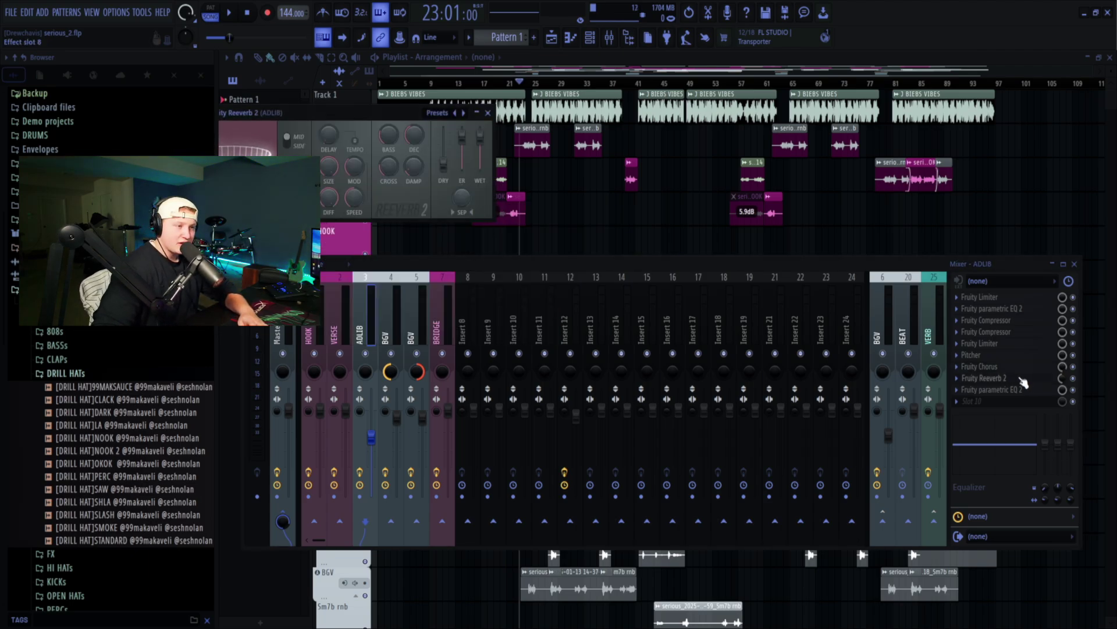
left_click_drag(335, 110, 645, 180)
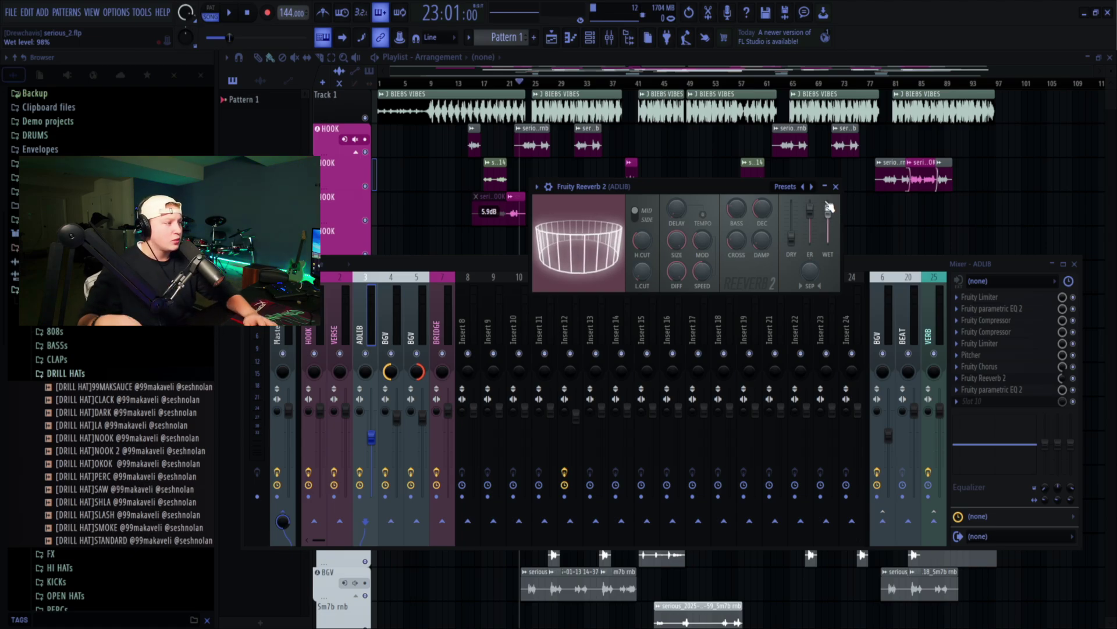
left_click(836, 186)
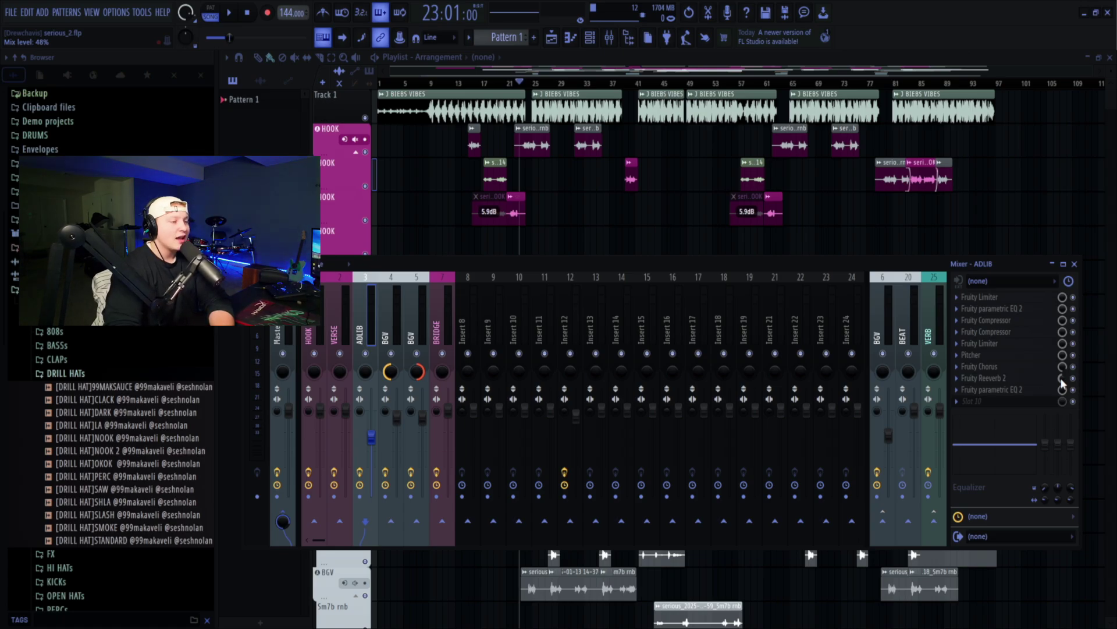
left_click(994, 390)
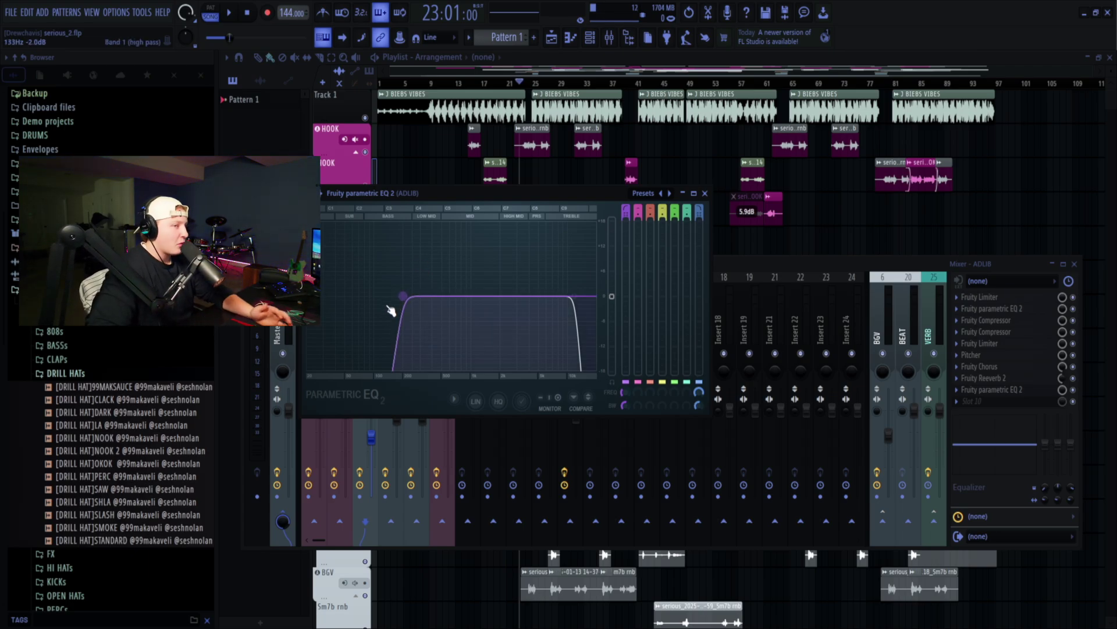
key("Escape")
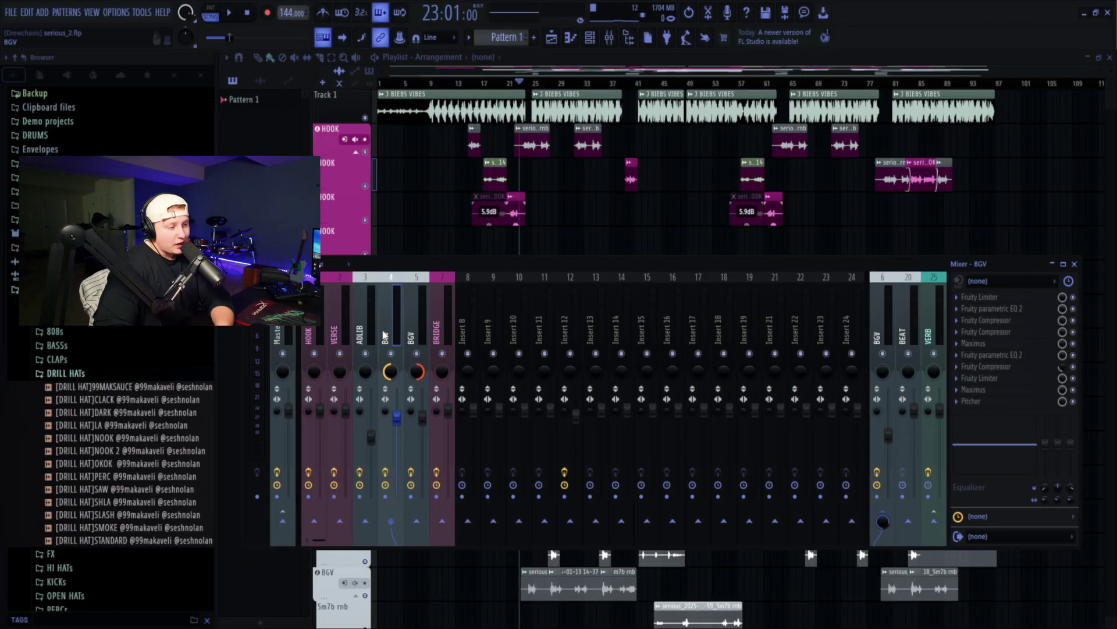
- Compare the effect chain on HOOK with the chains on the two BGV tracks, inserts 4 and 5
left_click(315, 294)
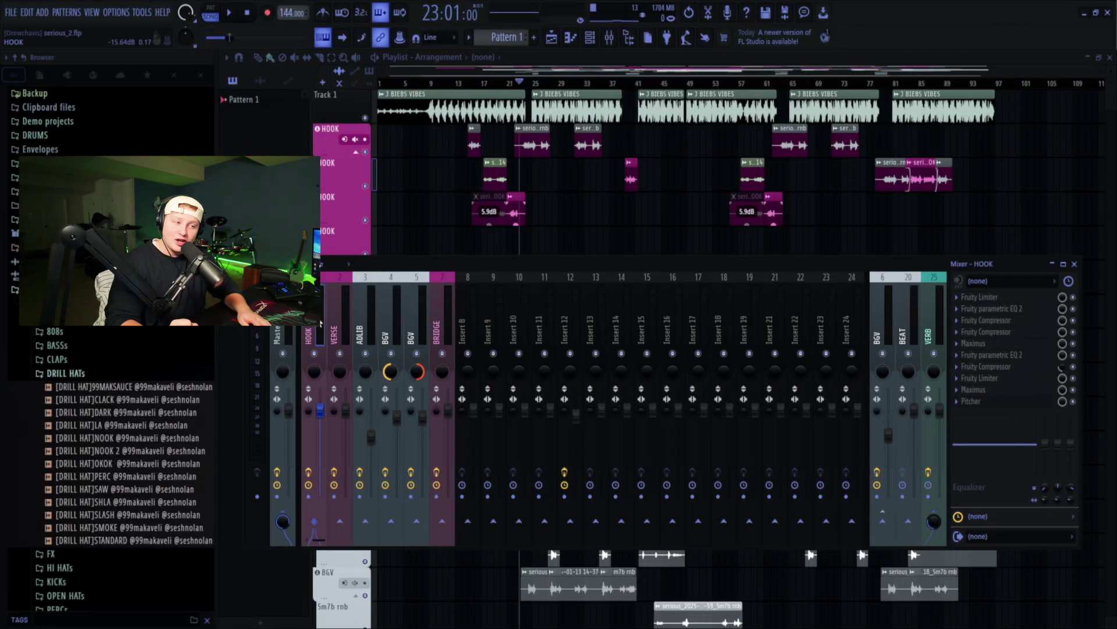
left_click(390, 301)
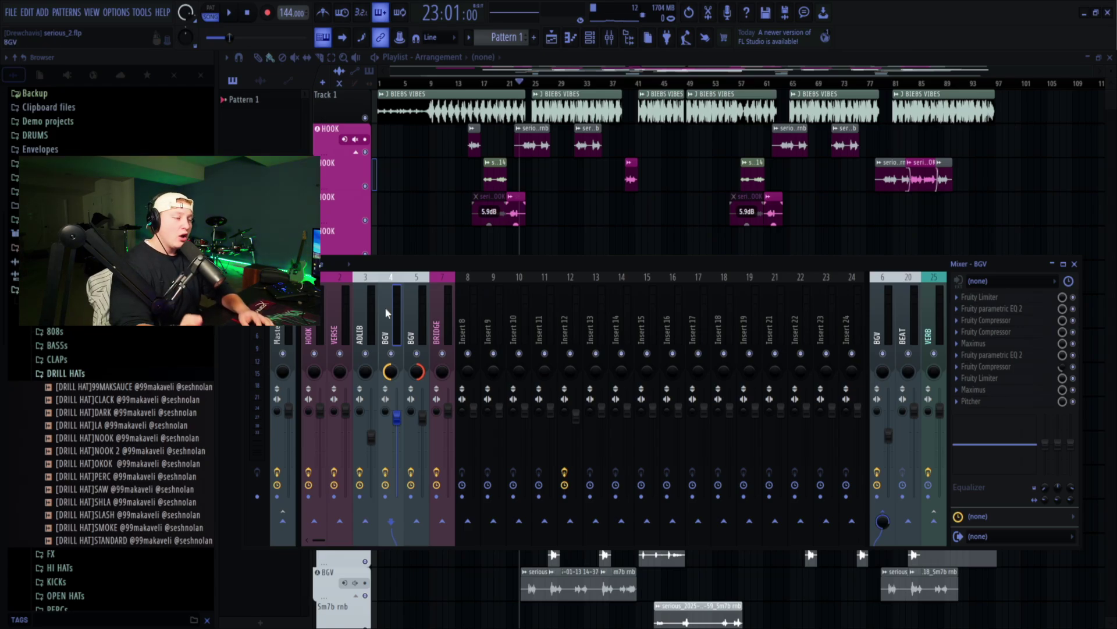
left_click(420, 309)
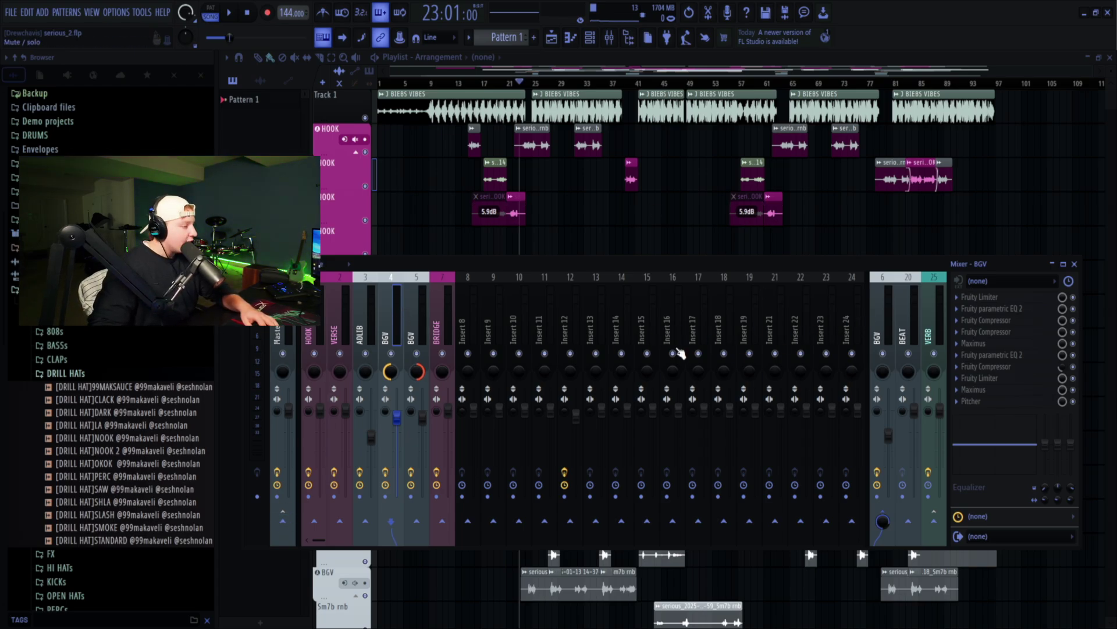
- Select the BGV bus on insert 6 and examine its first two Fruity parametric EQ 2 curves and first Fruity Chorus
left_click(879, 330)
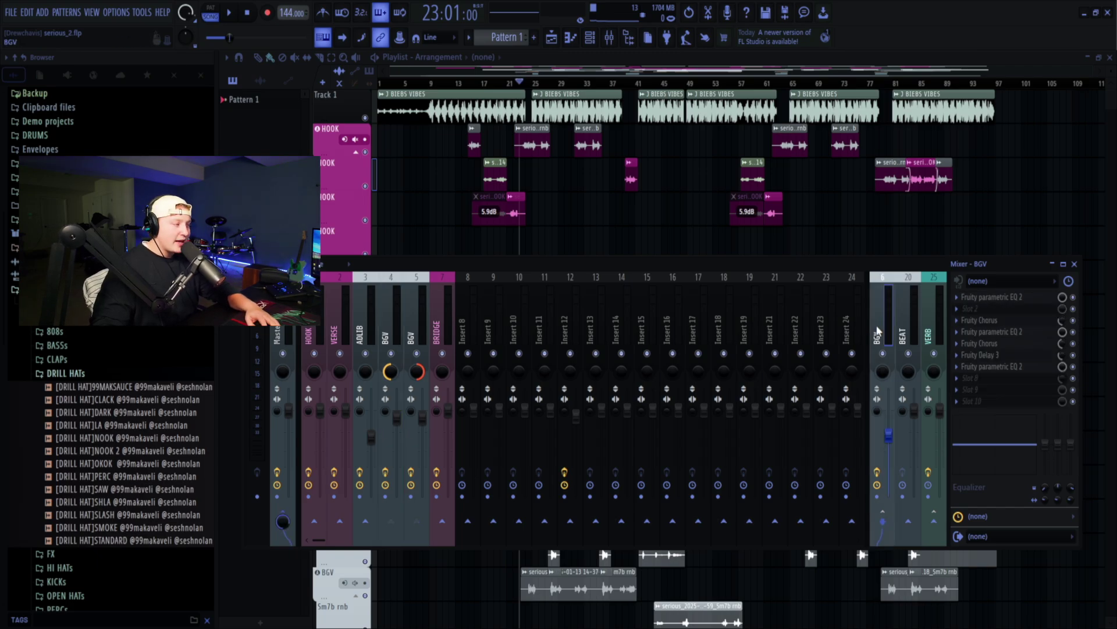
left_click(983, 298)
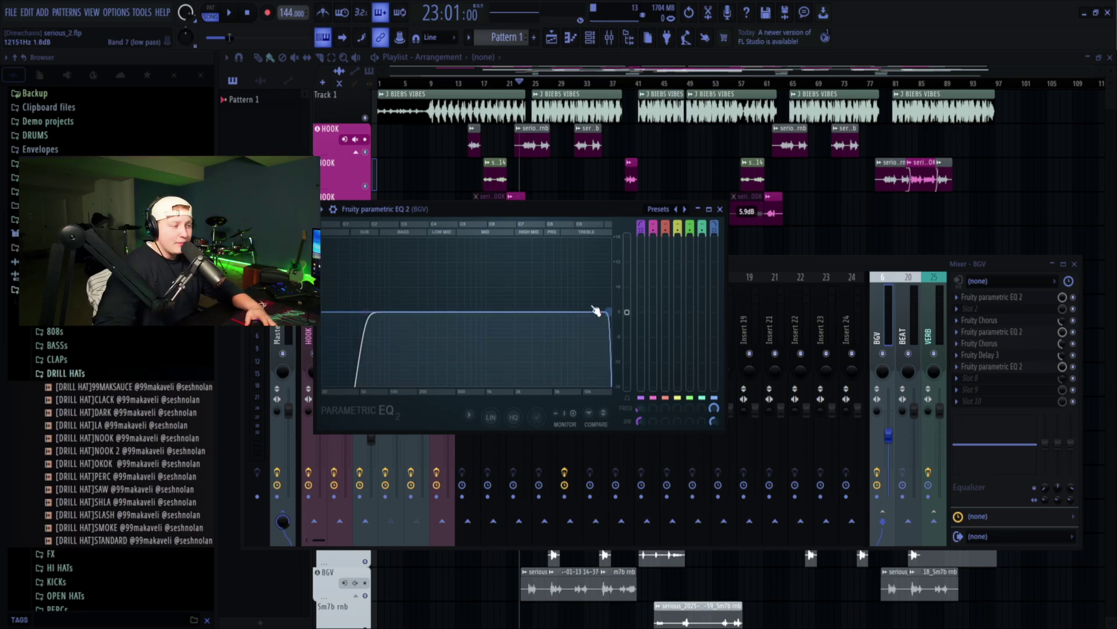
left_click(720, 209)
left_click(980, 321)
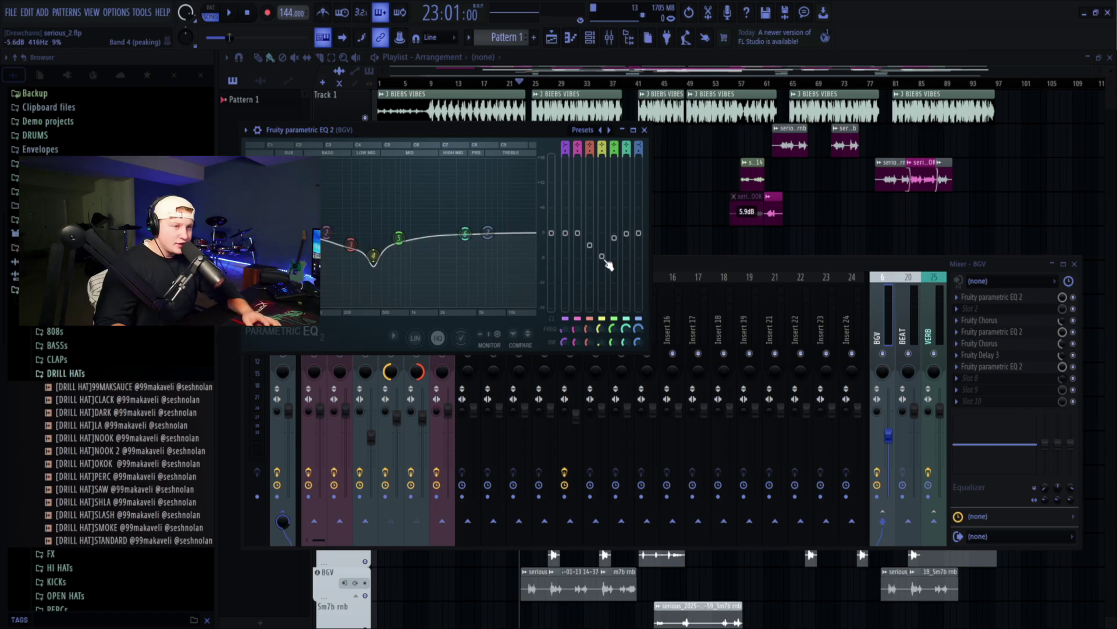
left_click(644, 129)
- Examine the second Fruity Chorus, Fruity Delay 3 and last Fruity parametric EQ 2 on the BGV bus
left_click(1005, 344)
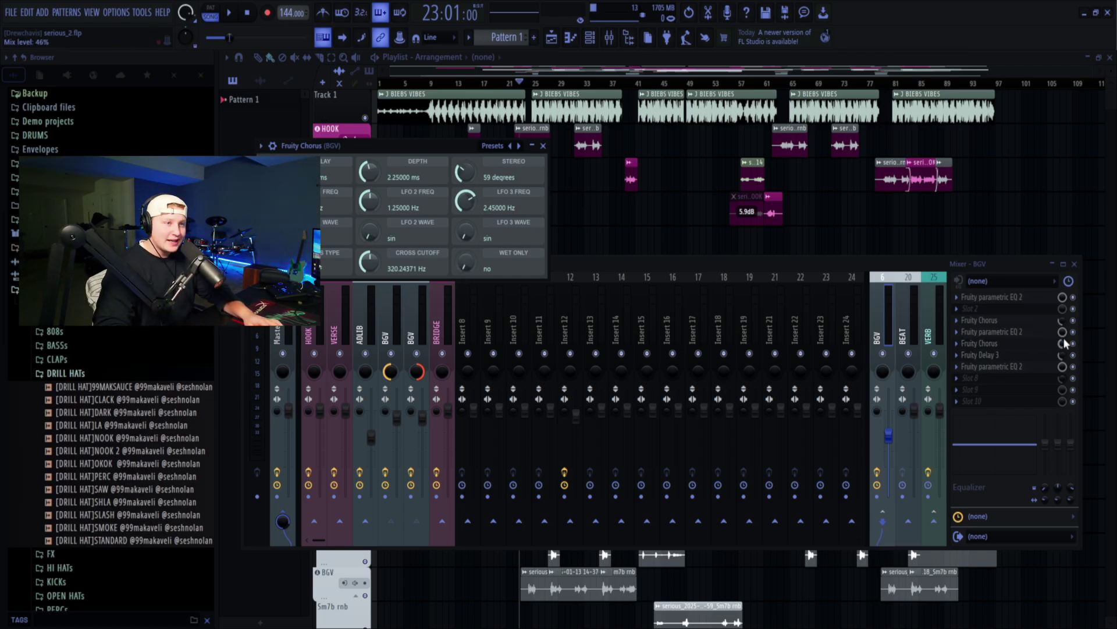
key("Escape")
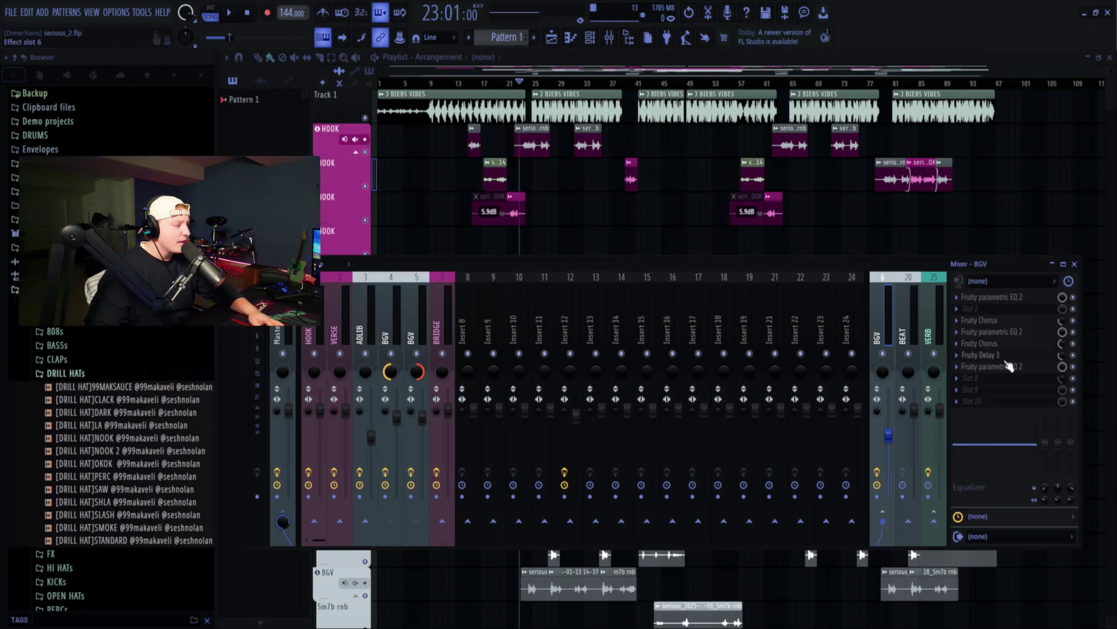
left_click(1007, 356)
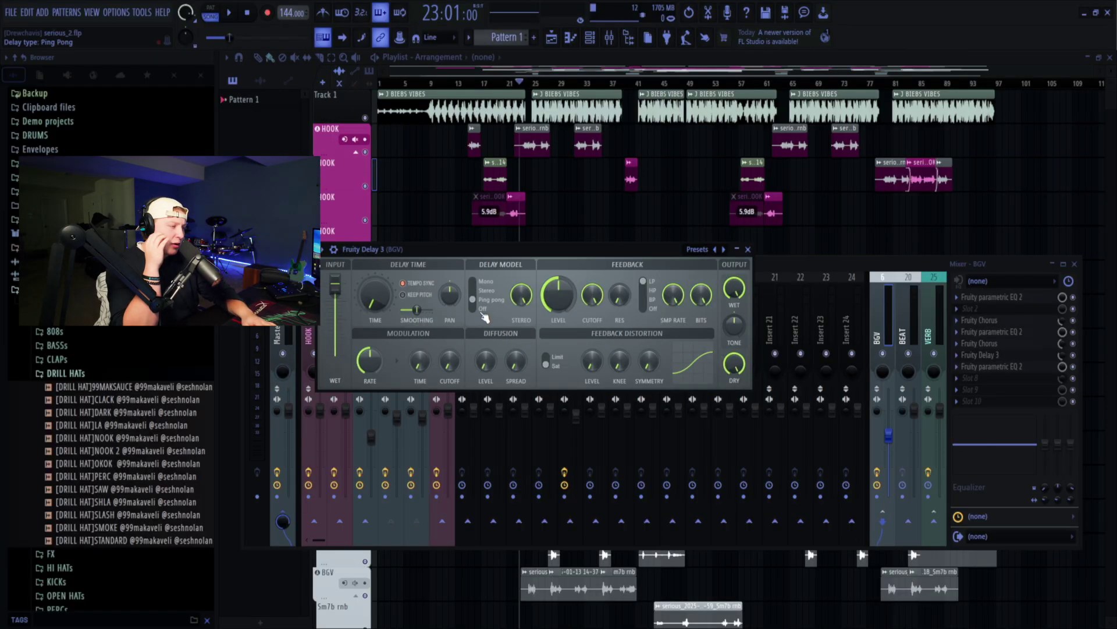
key("Escape")
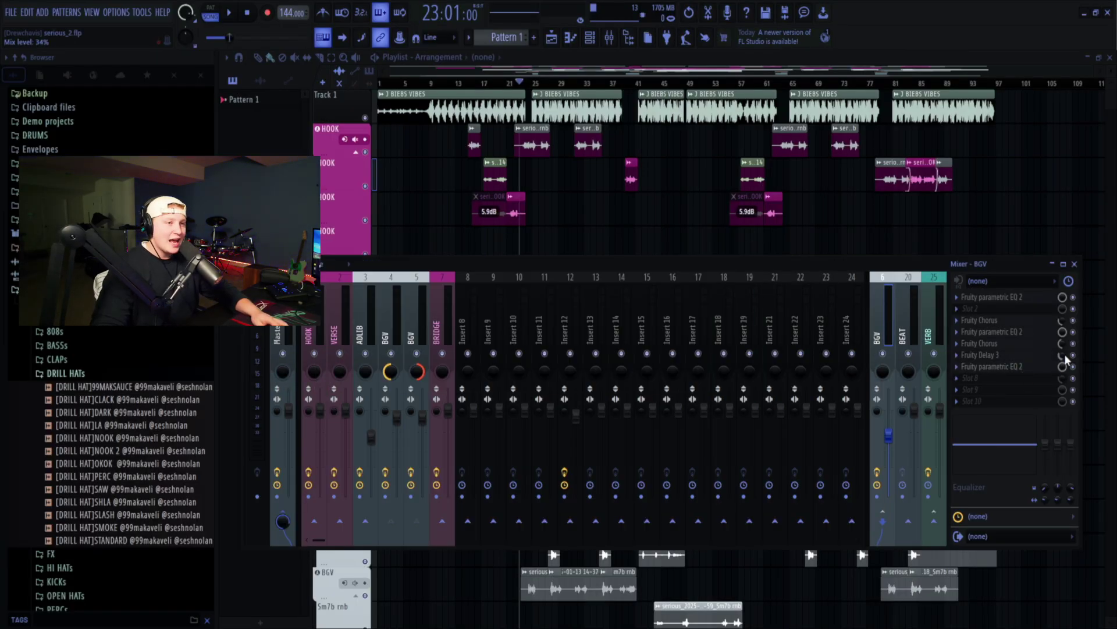
left_click(1005, 366)
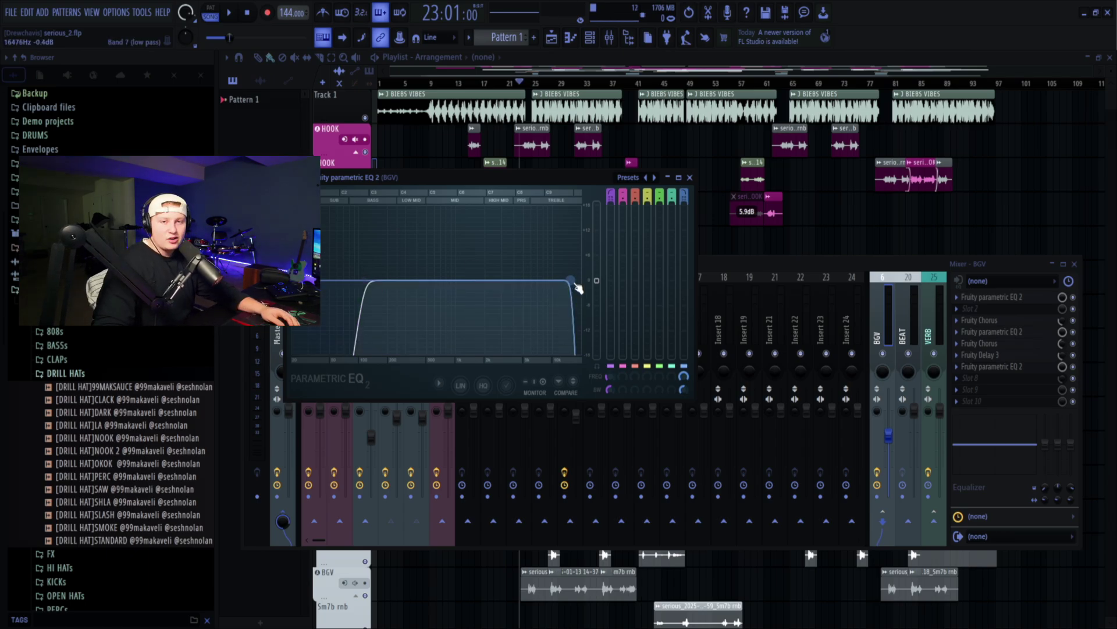
key("Escape")
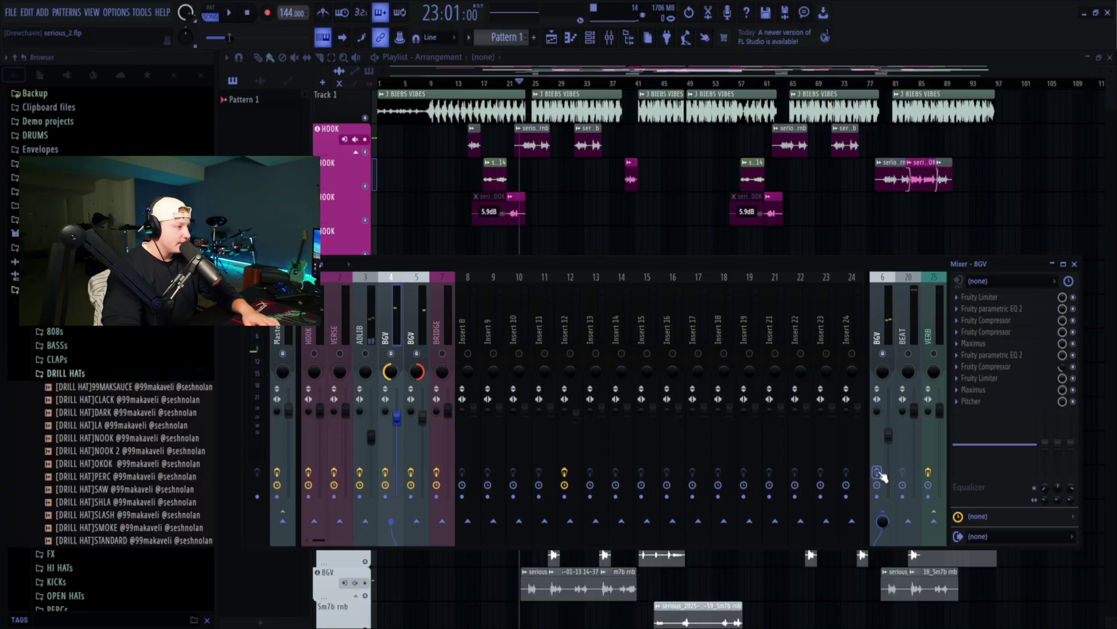
- Play the song from bar 23 and compare the BGV bus with its effects bypassed and enabled
key("space")
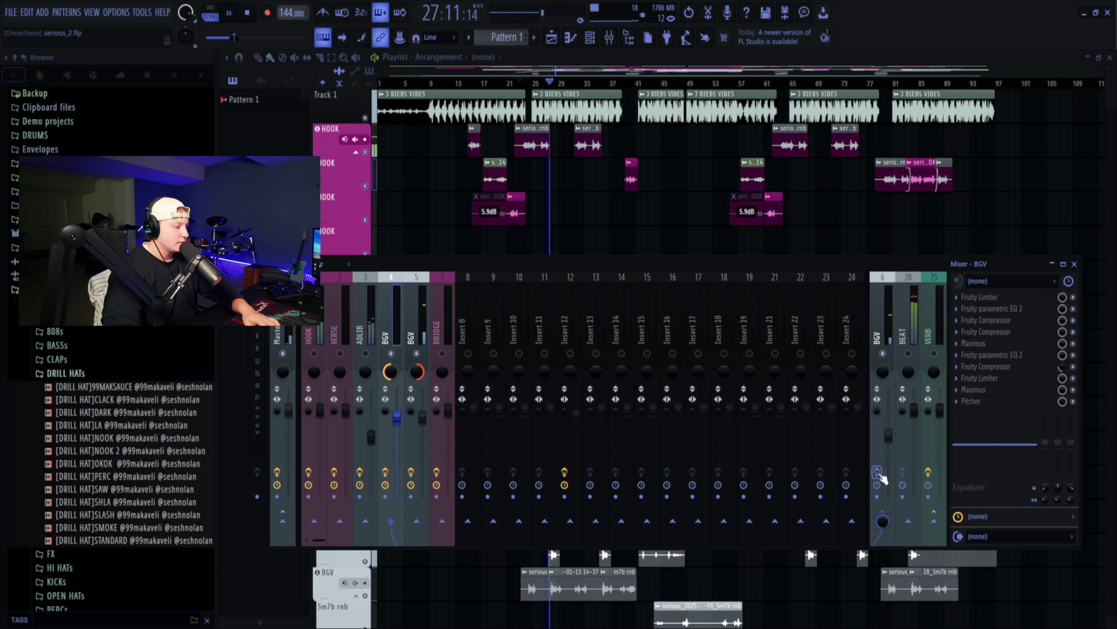
key("space")
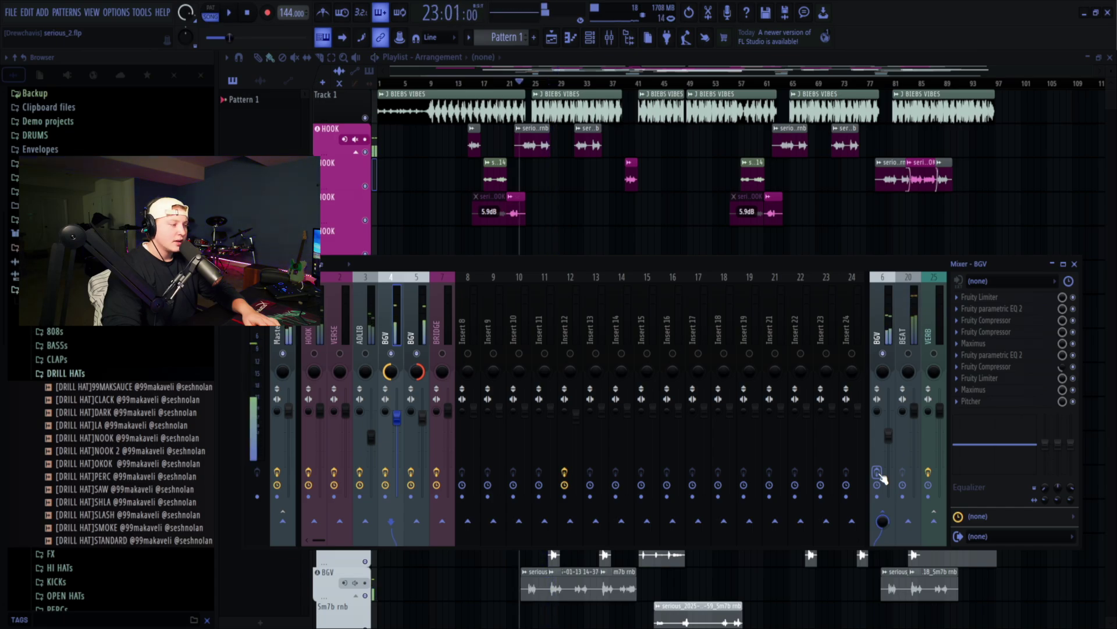
left_click(877, 473)
key("space")
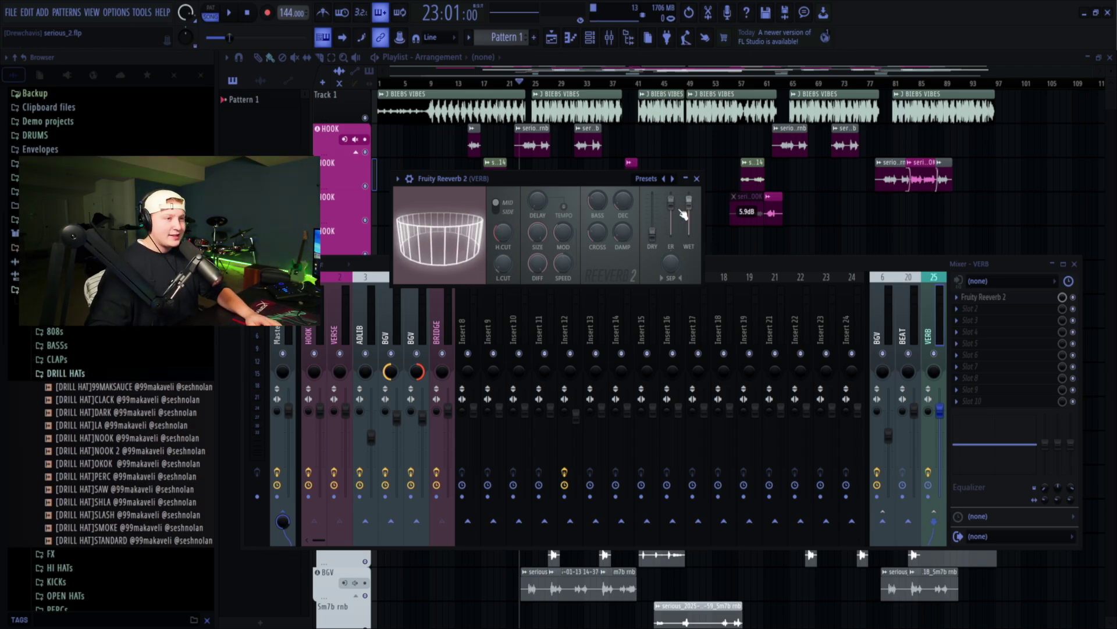
- Examine the Fruity Reeverb 2 on VERB and the level at which HOOK is sent to it
left_click(697, 179)
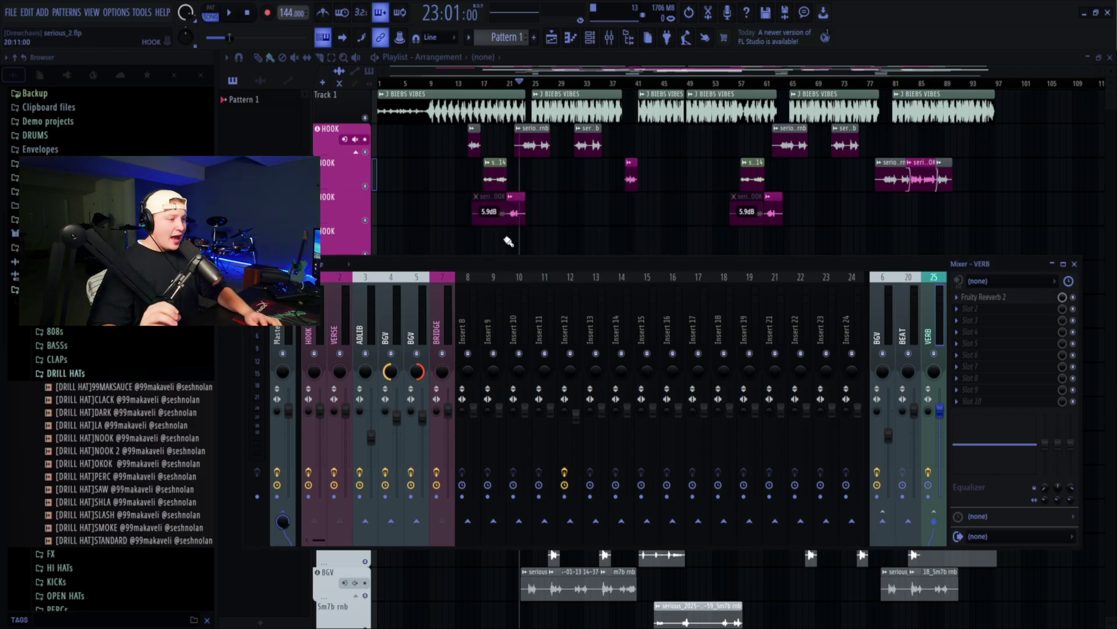
left_click(320, 337)
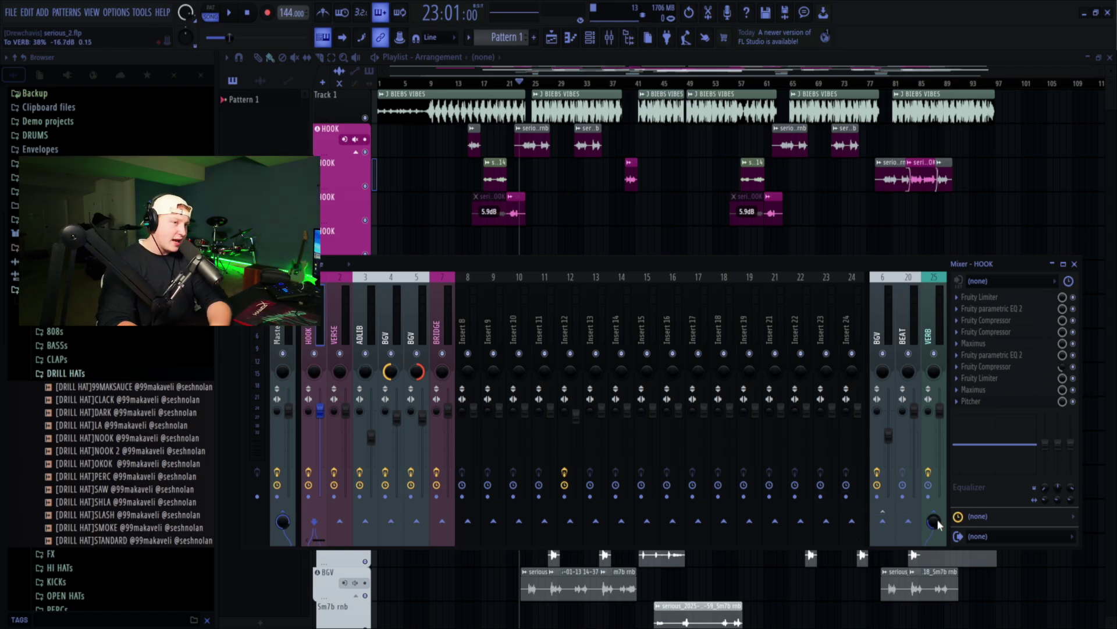
- Check the levels at which VERSE and the following vocal tracks are sent to the VERB insert
left_click(334, 326)
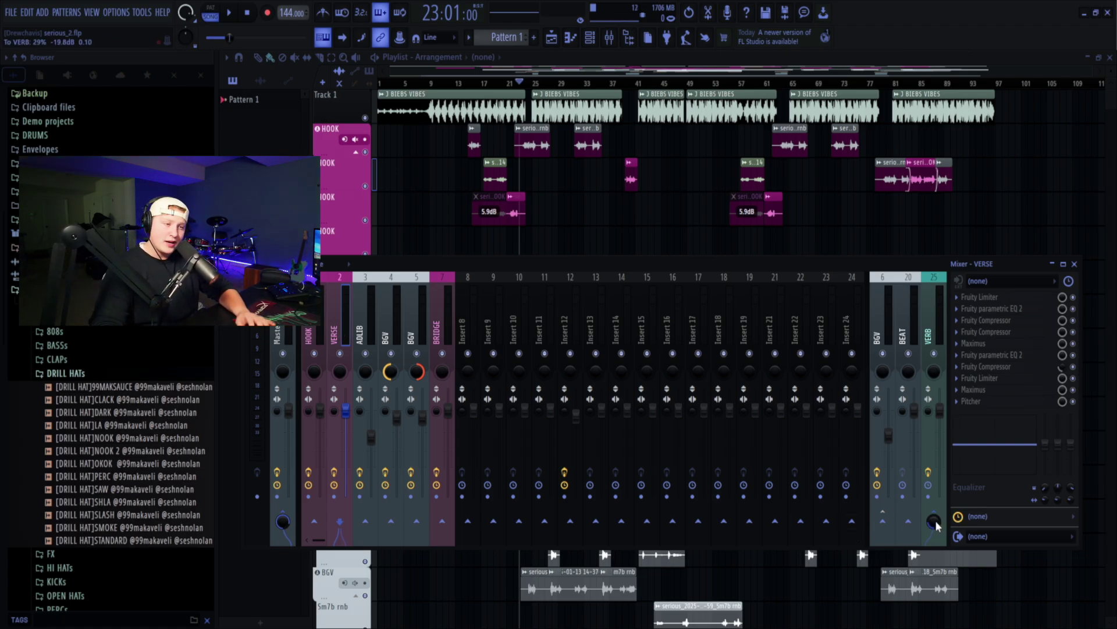
key("Right")
key("Right")
key("Right")
key("Right")
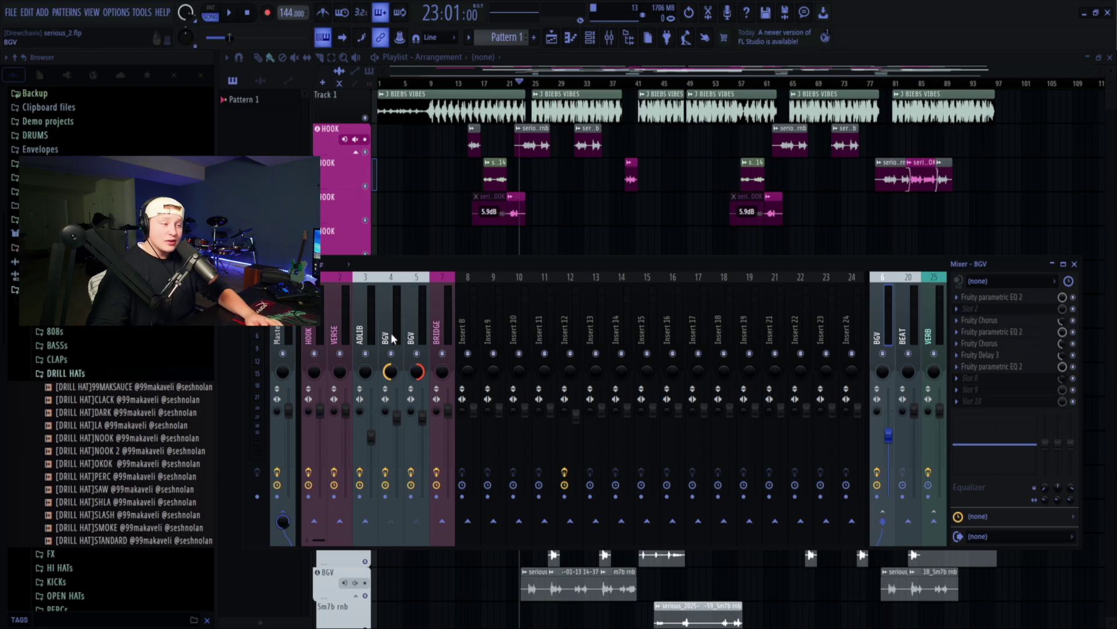
- Play the HOOK from bar 8 with the other vocals muted and compare it with the VERB insert muted and enabled
left_click(309, 328)
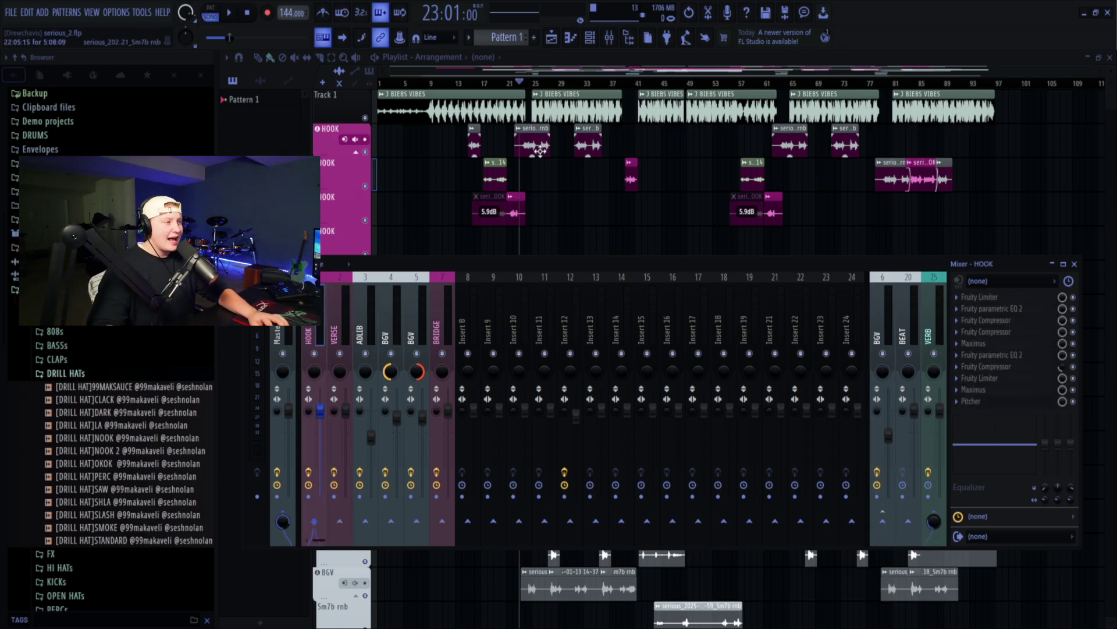
key("F9")
left_click(416, 87)
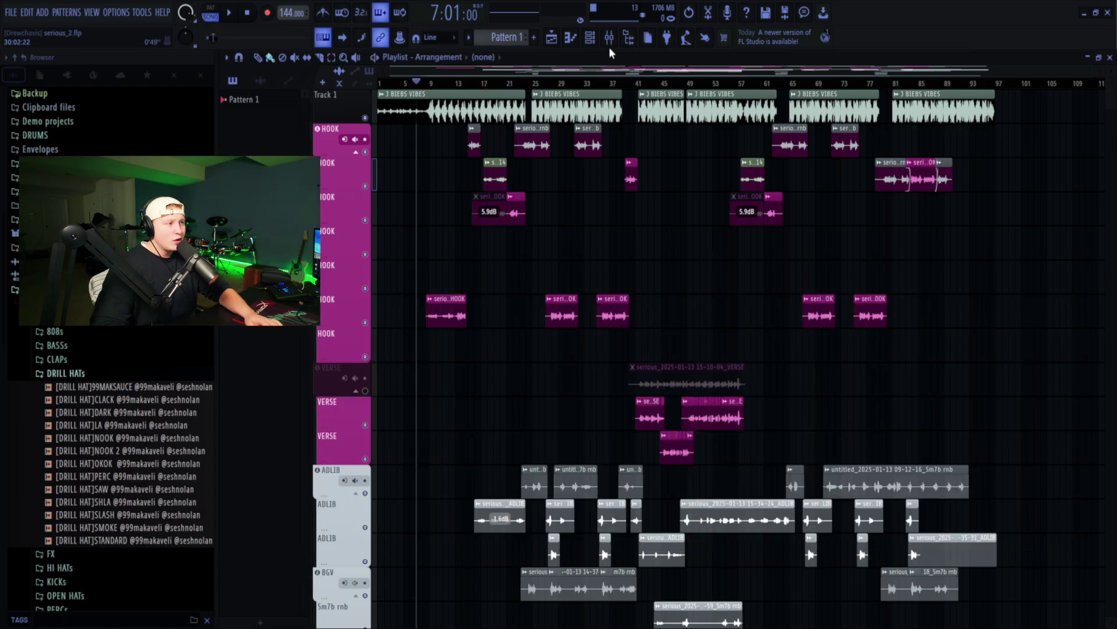
left_click(609, 44)
key("space")
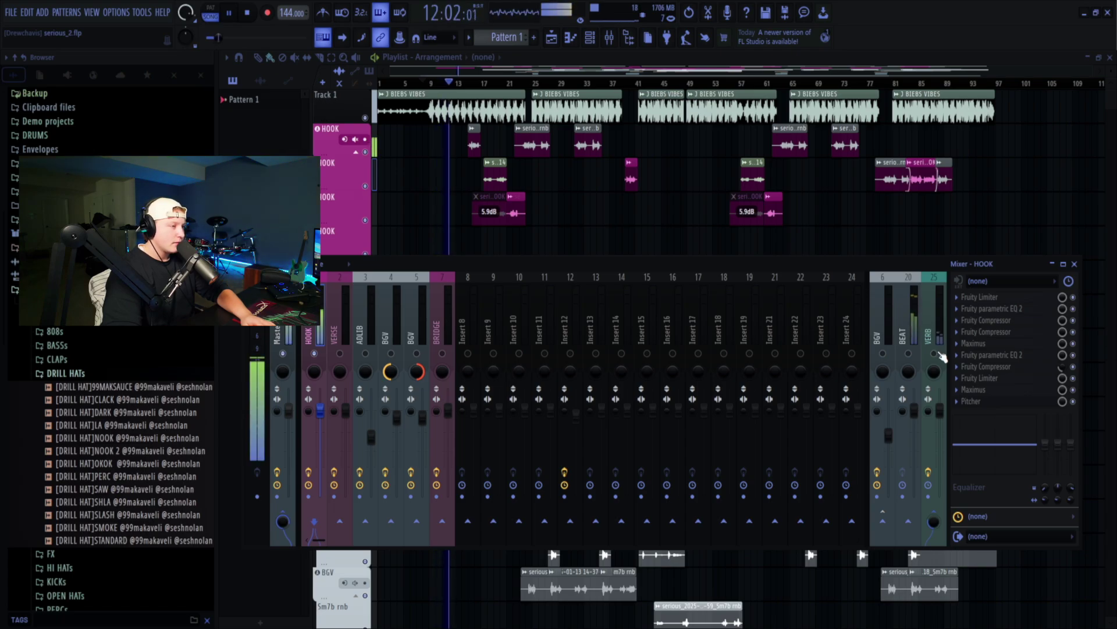
key("space")
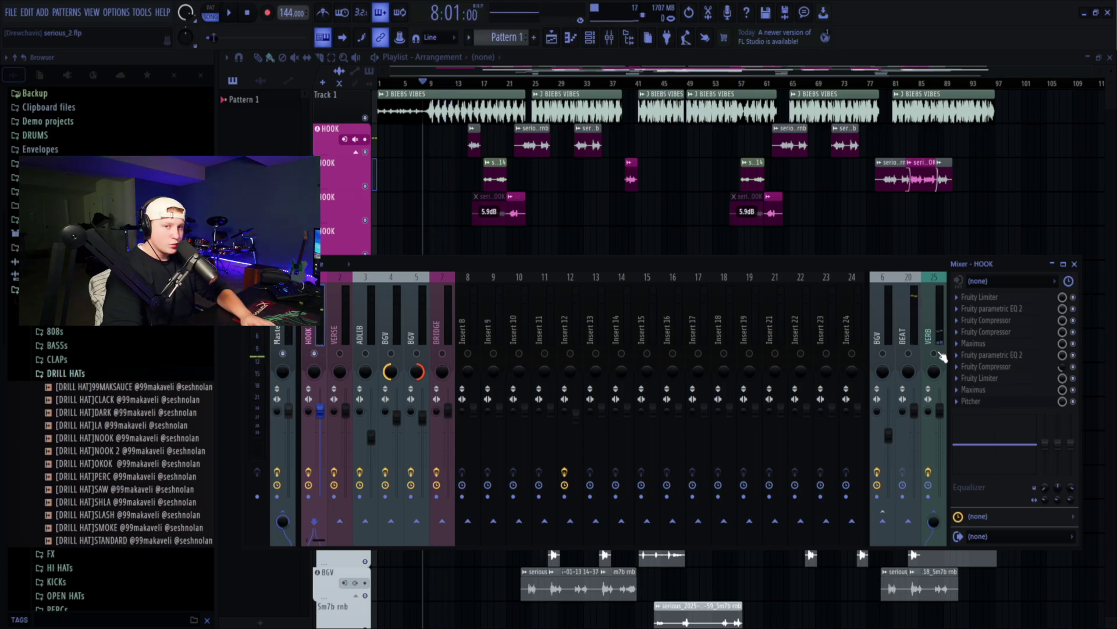
key("space")
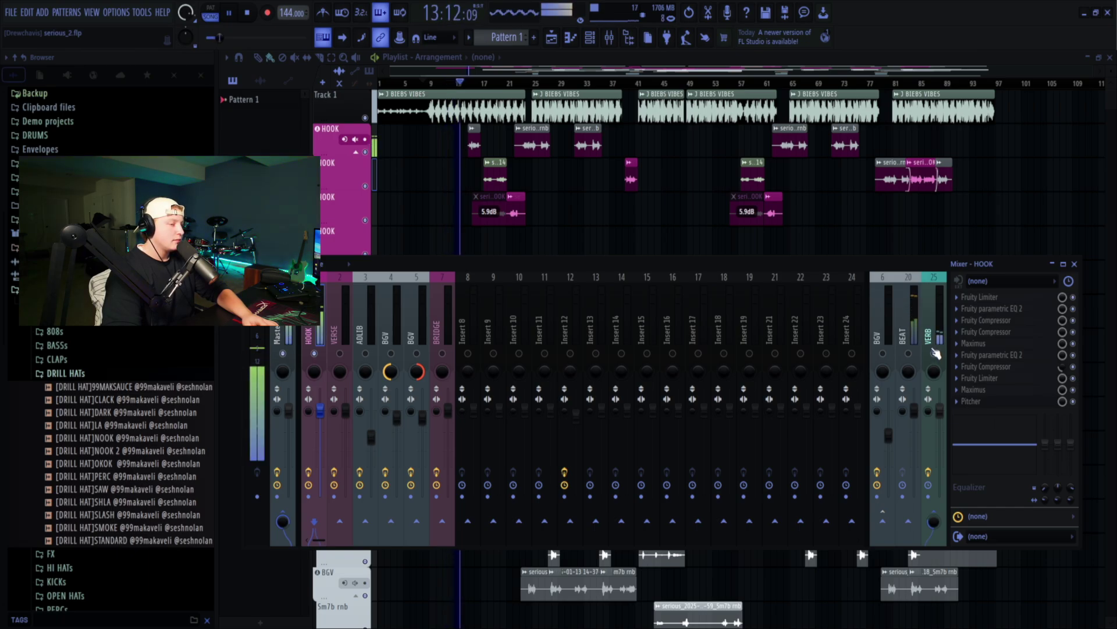
key("space")
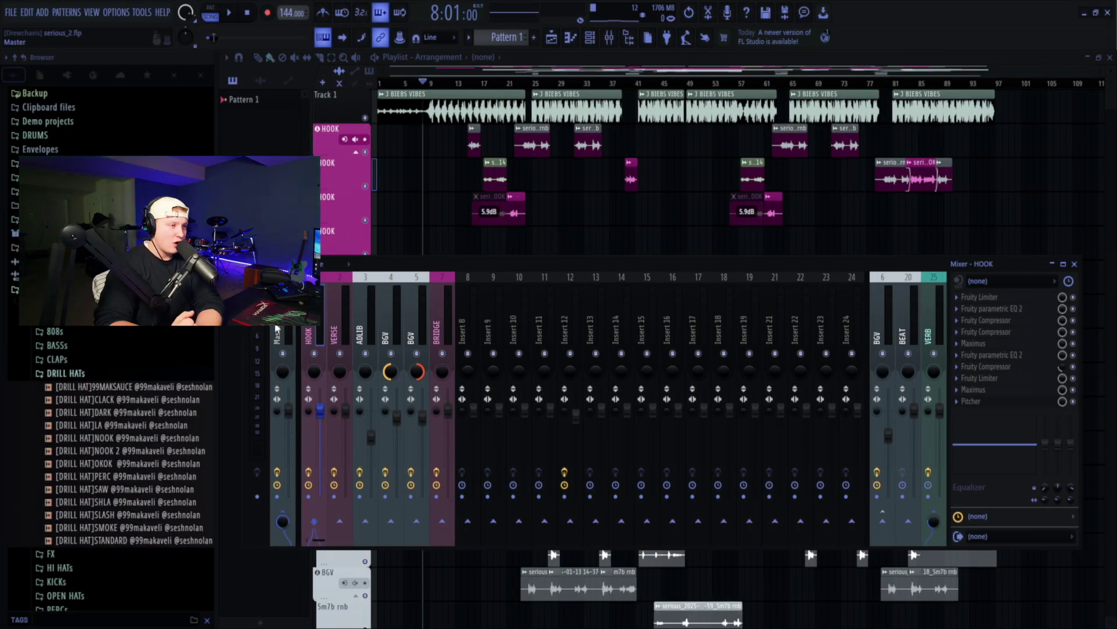
- Enable the last Fruity parametric EQ 2 on the Master and examine its curve
left_click(276, 331)
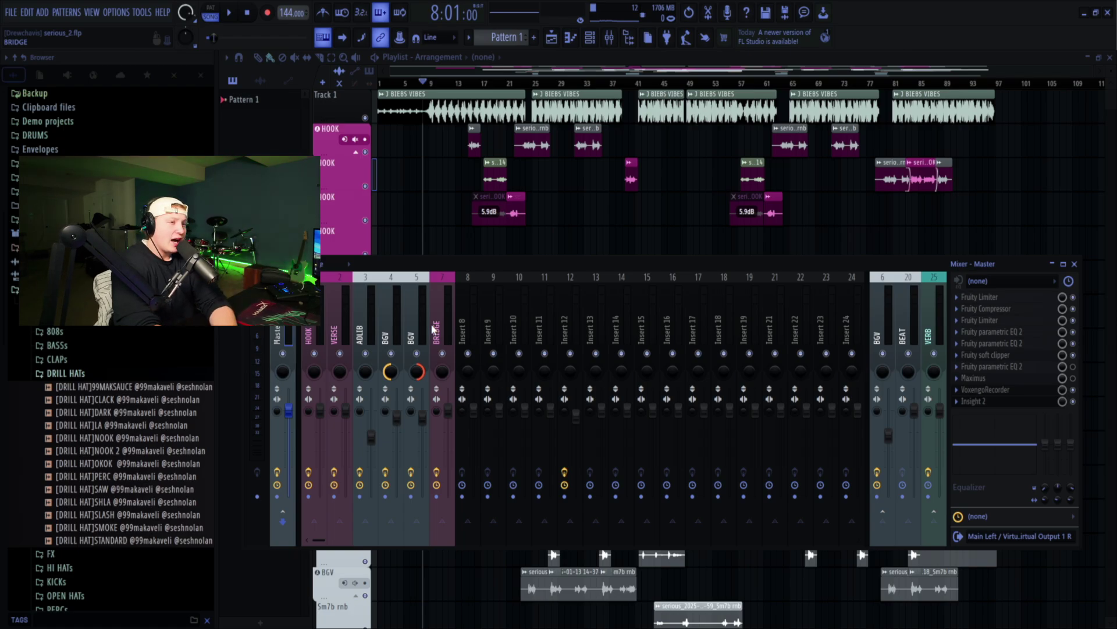
left_click(986, 366)
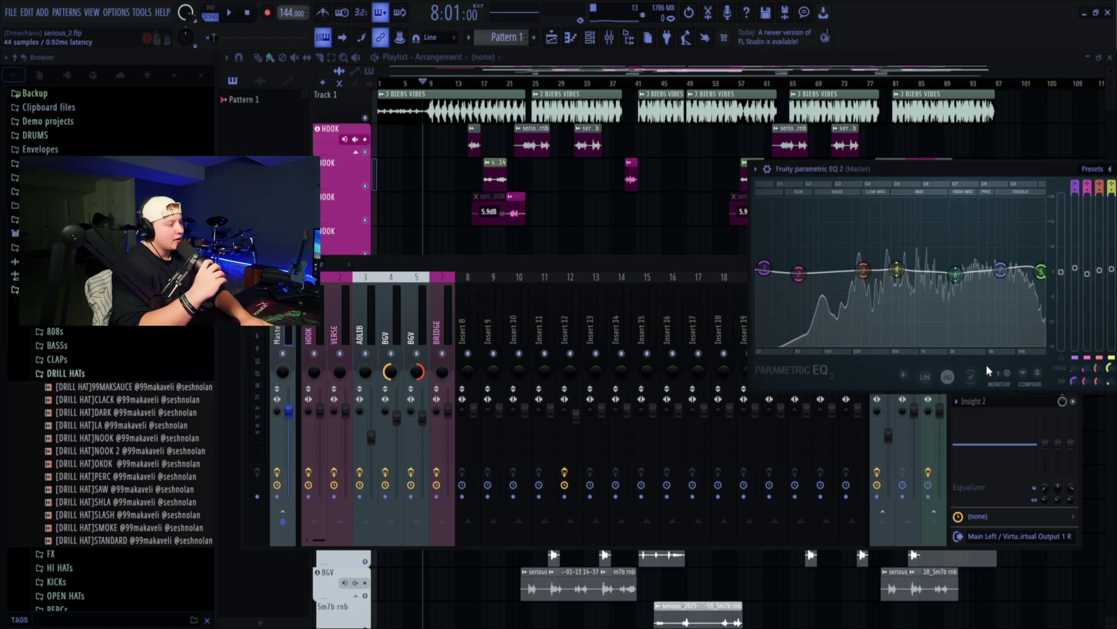
left_click_drag(948, 169, 686, 195)
left_click(1075, 373)
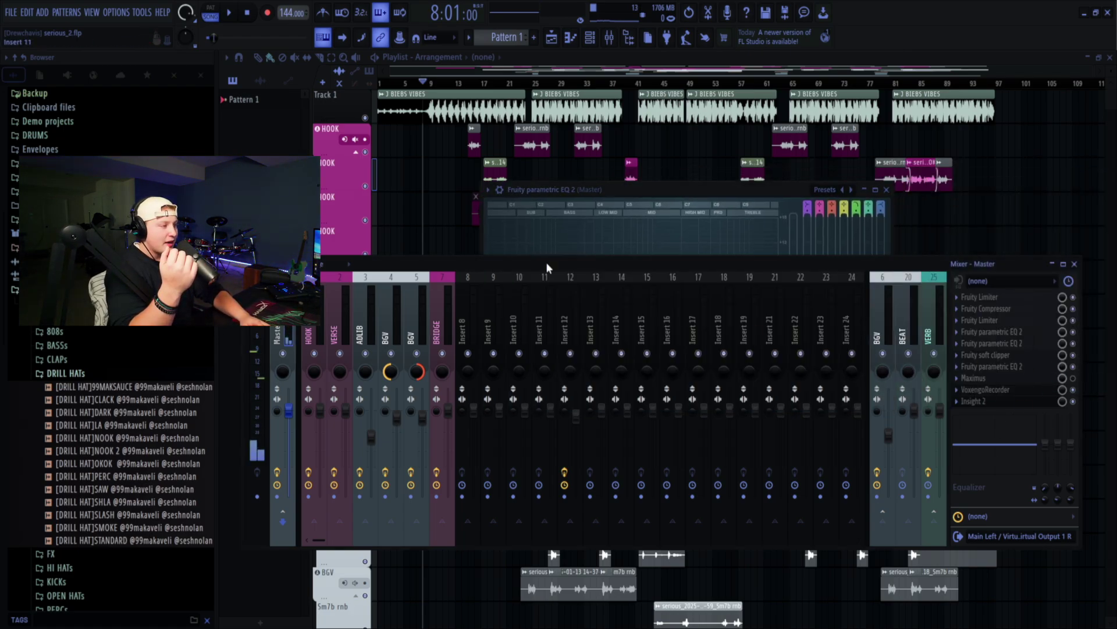
left_click_drag(617, 189, 547, 189)
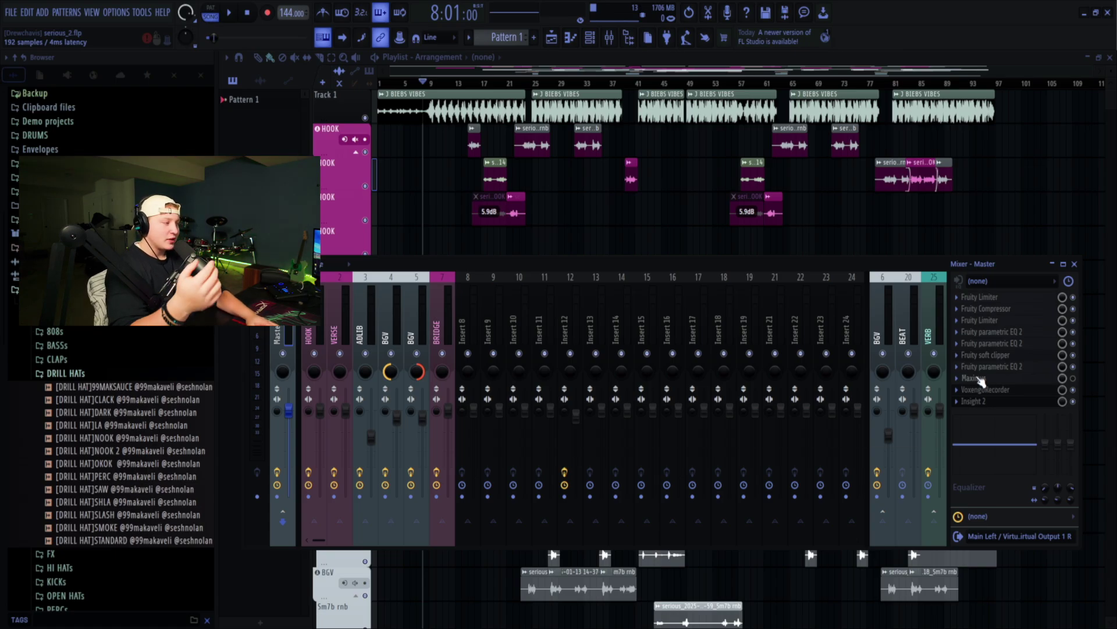
- Enable Maximus on the Master and examine its master band curve
left_click(978, 379)
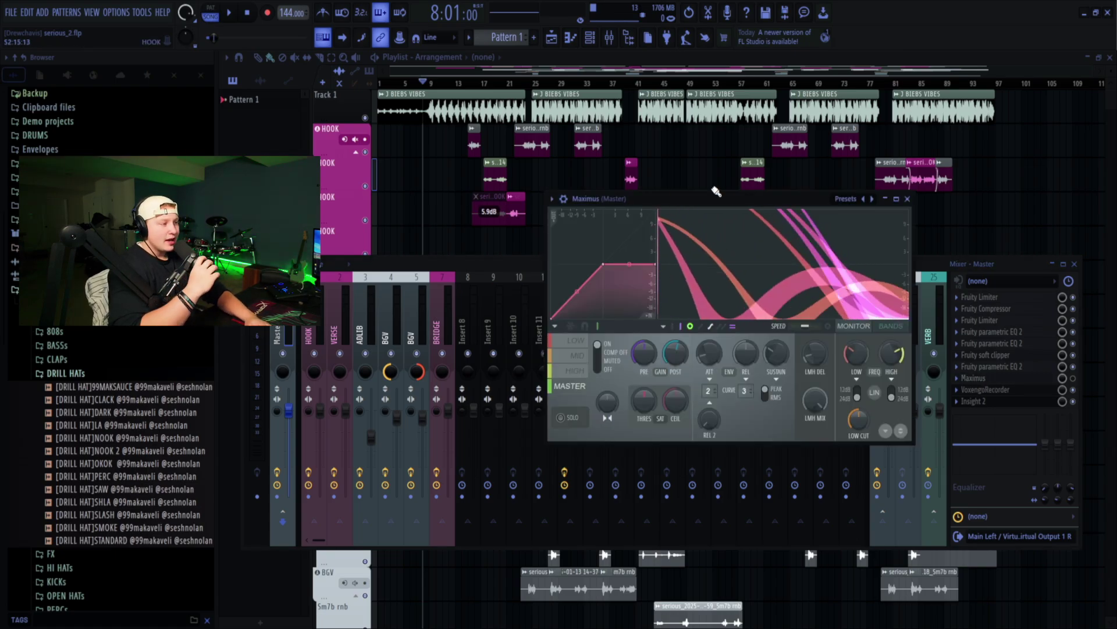
left_click_drag(704, 198, 635, 192)
left_click(1074, 379)
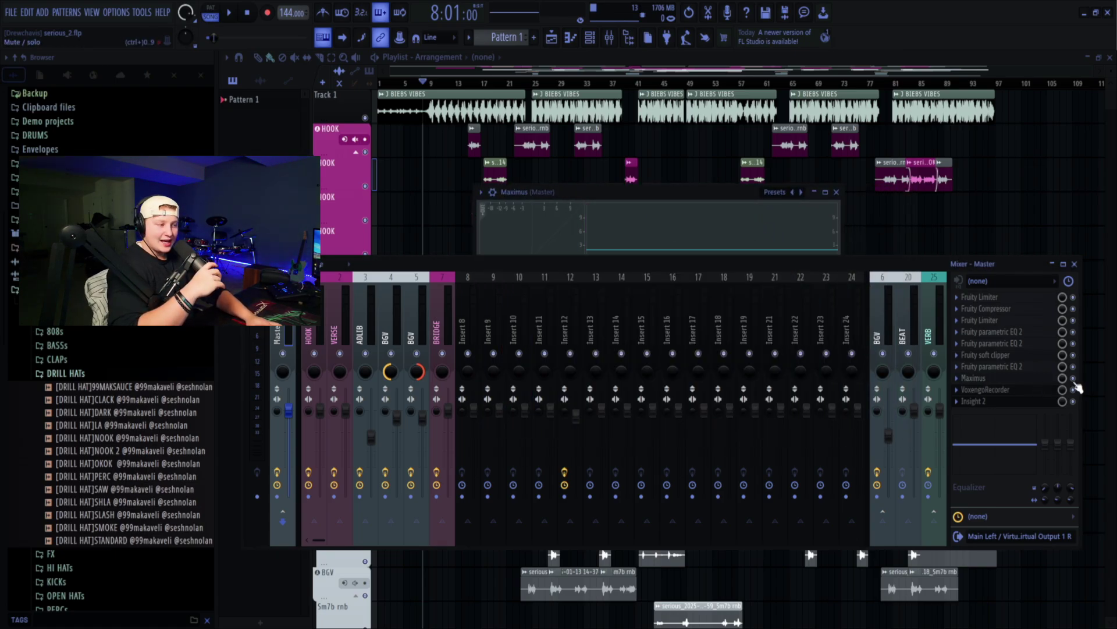
left_click(633, 193)
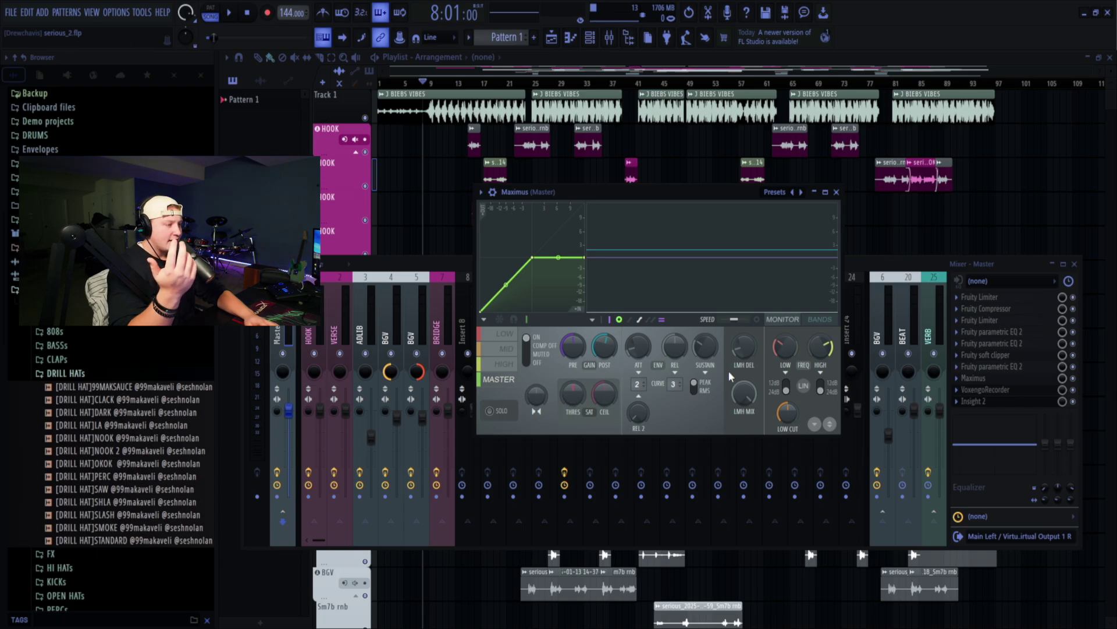